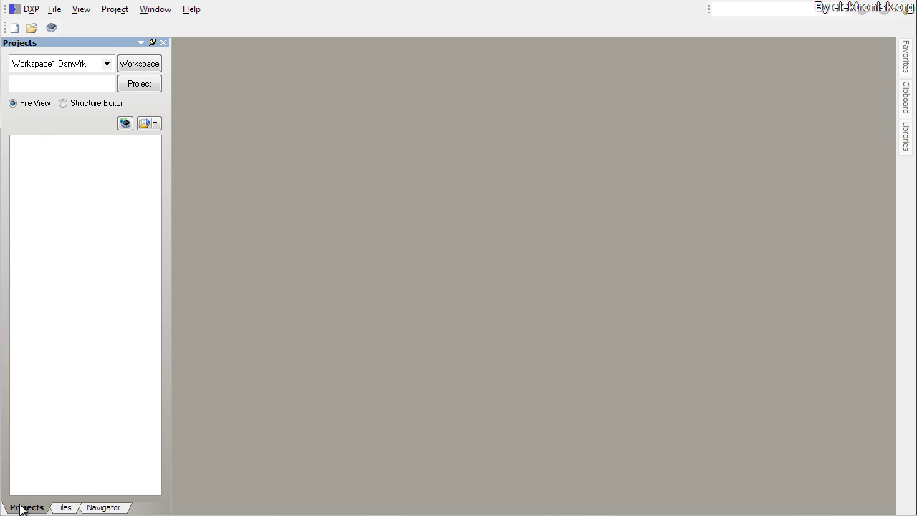
Add a new PCB project to the workspace
right_click(80, 149)
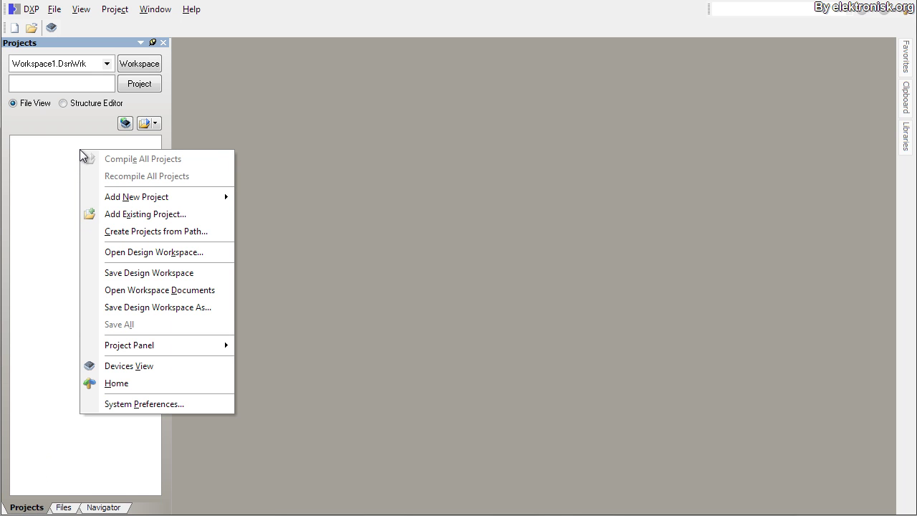
mouse_move(135, 199)
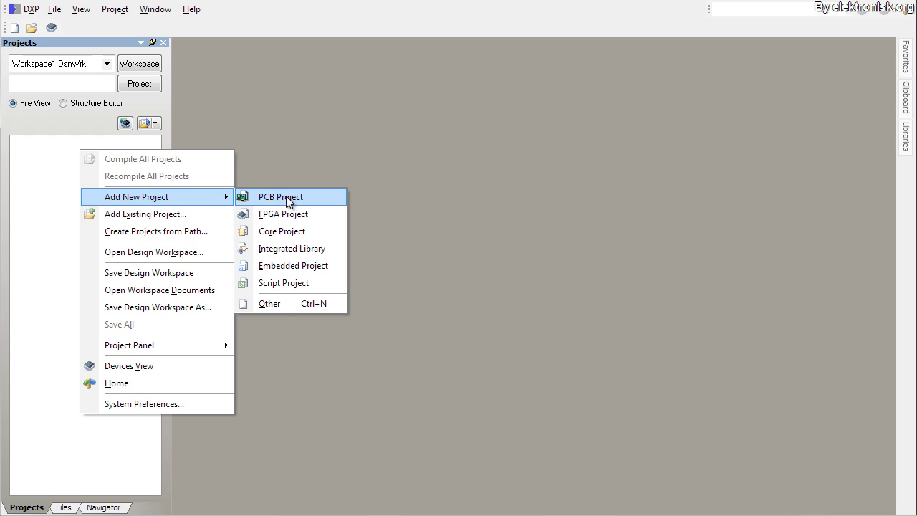
click(287, 199)
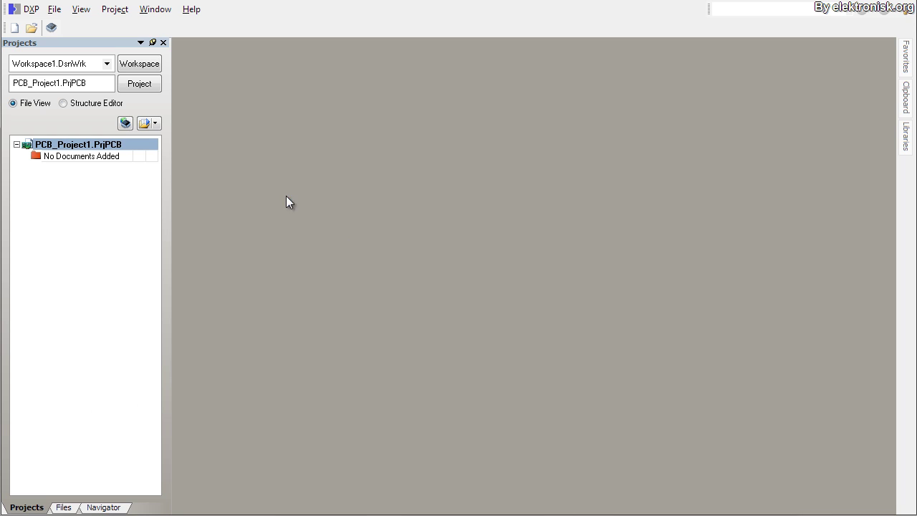
Add the existing SquareWaveCircuit.SchDoc schematic to the new project
right_click(62, 147)
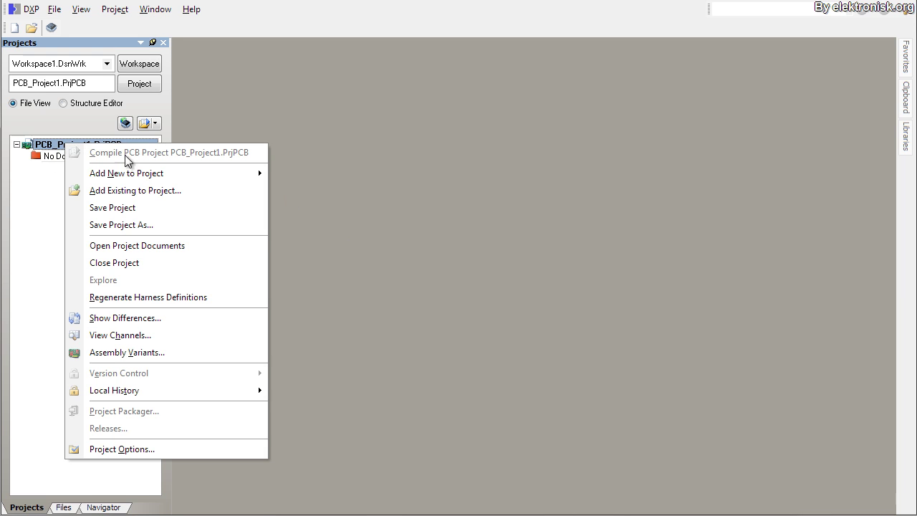
mouse_move(260, 176)
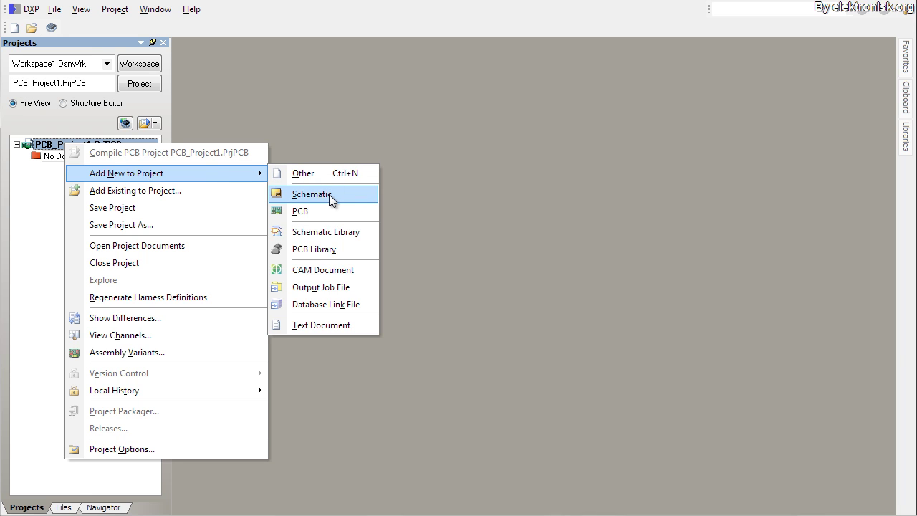
click(116, 190)
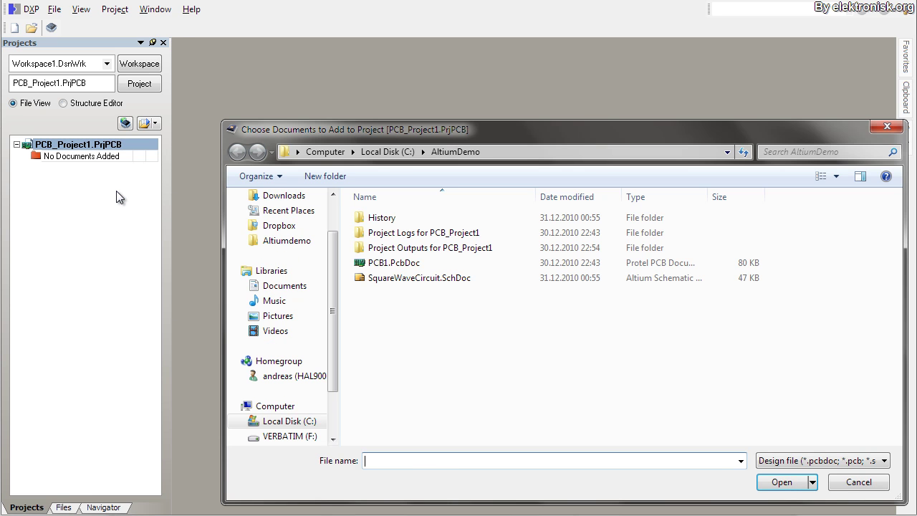
double_click(380, 278)
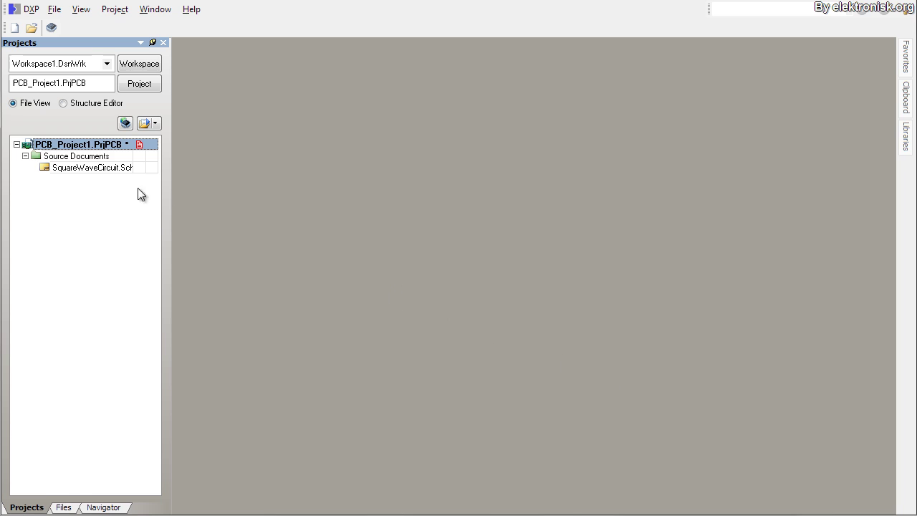
double_click(89, 167)
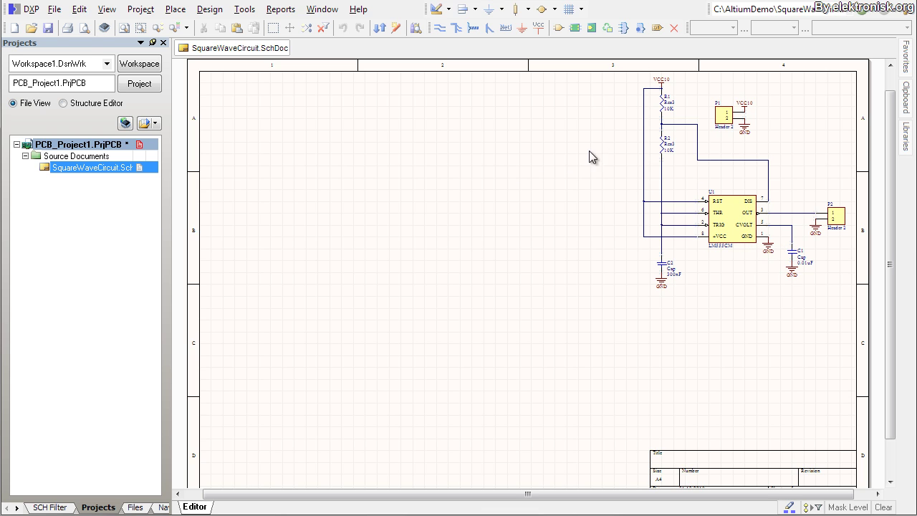
right_drag(742, 181, 592, 213)
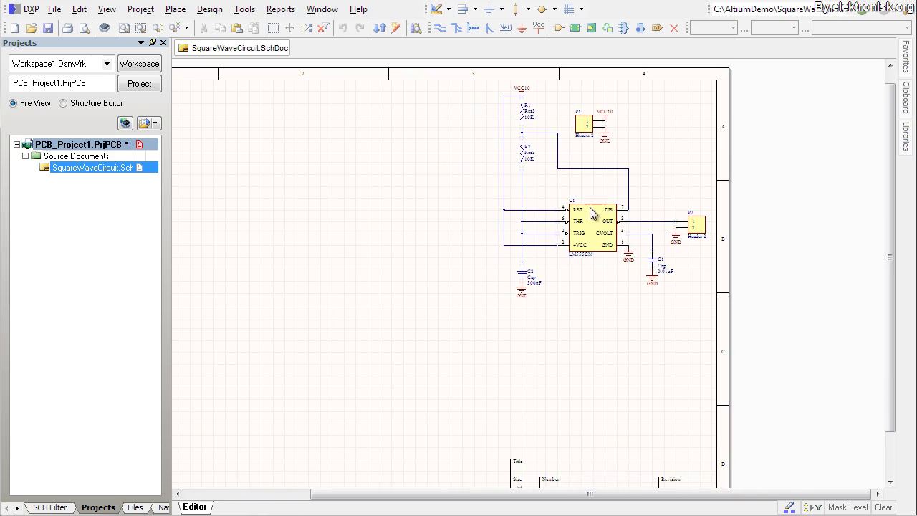
ctrl+scroll(594, 180, up, 2)
ctrl+scroll(594, 180, down, 2)
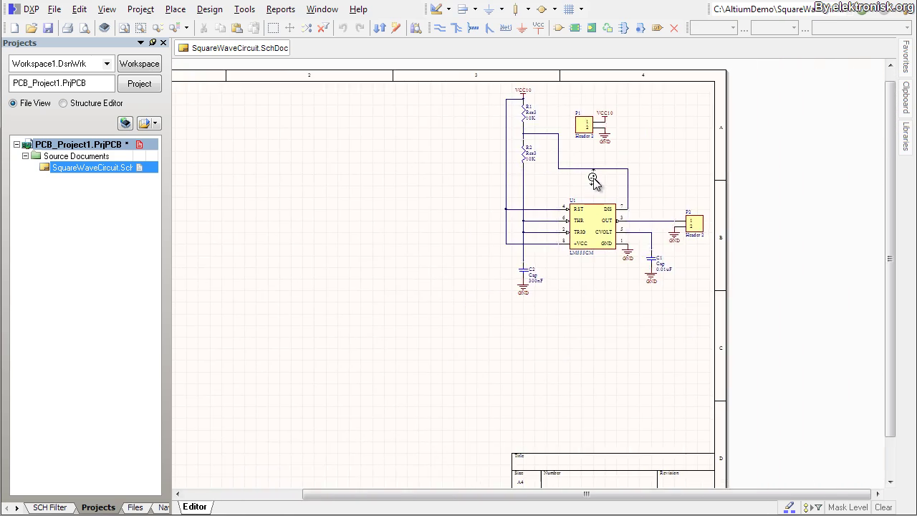
ctrl+scroll(593, 182, up, 1)
ctrl+scroll(590, 215, down, 2)
ctrl+scroll(570, 308, up, 2)
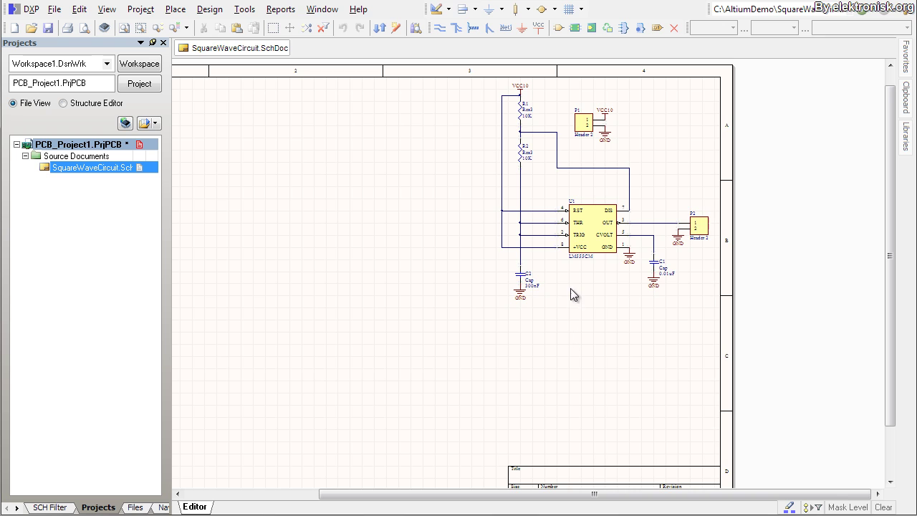
ctrl+scroll(530, 356, up, 3)
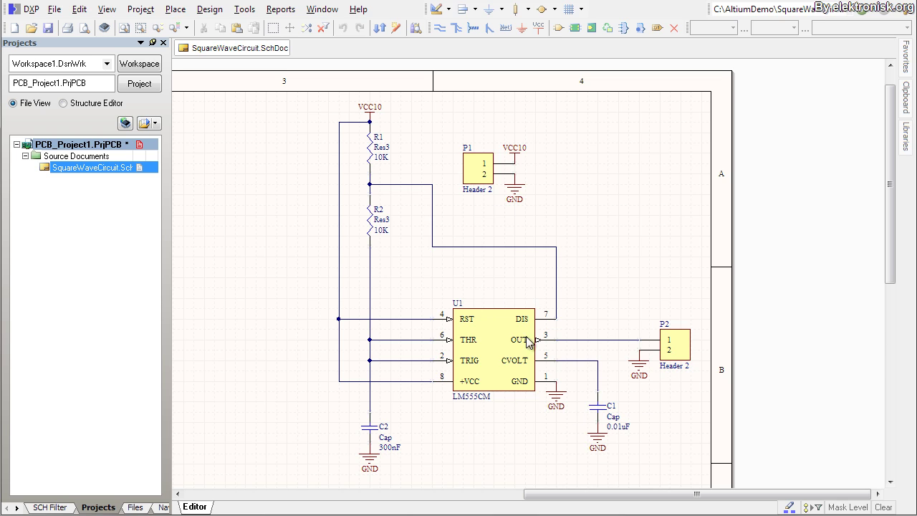
ctrl+scroll(447, 266, down, 3)
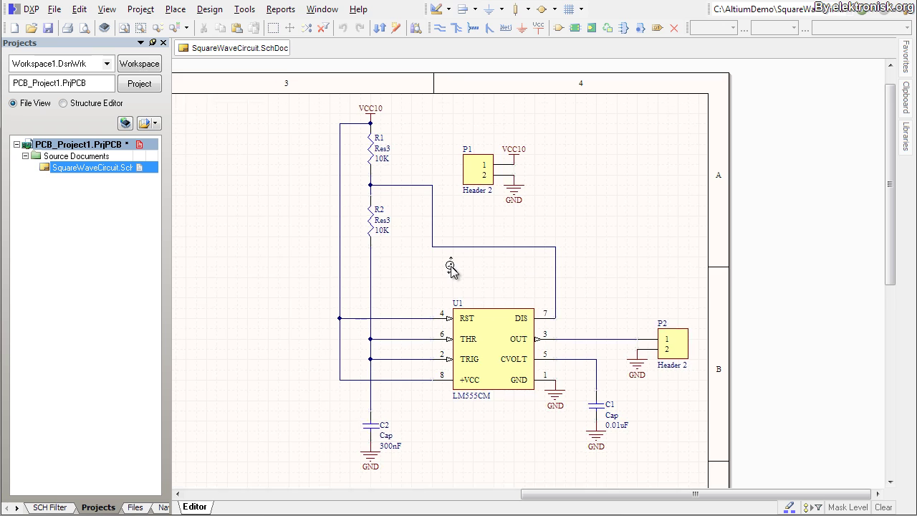
right_drag(328, 380, 527, 309)
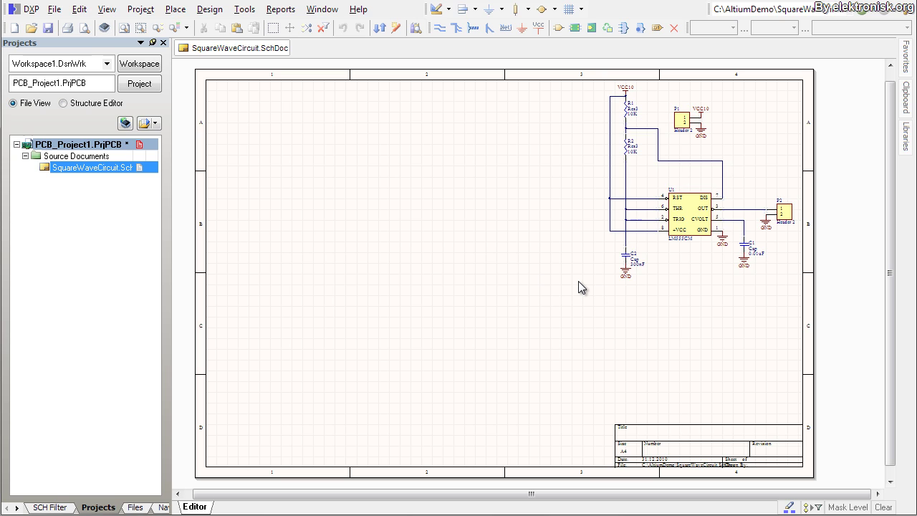
mouse_move(907, 147)
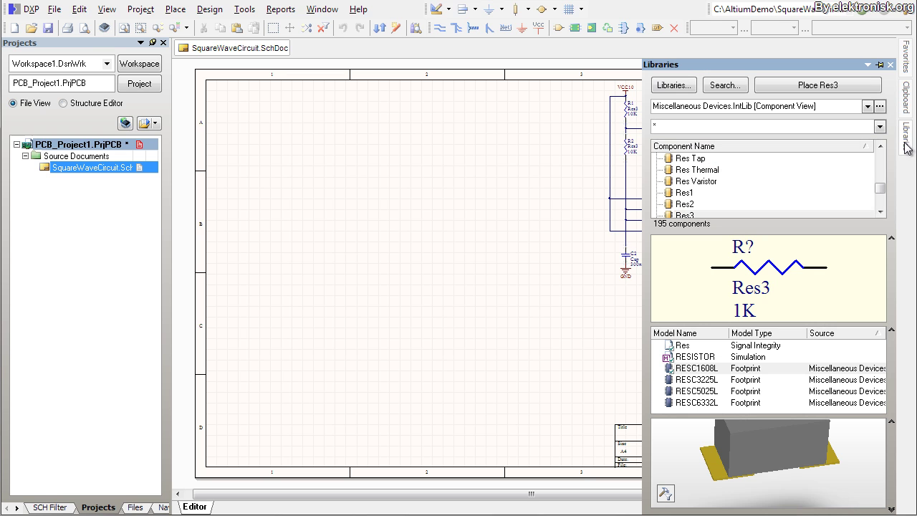
click(723, 107)
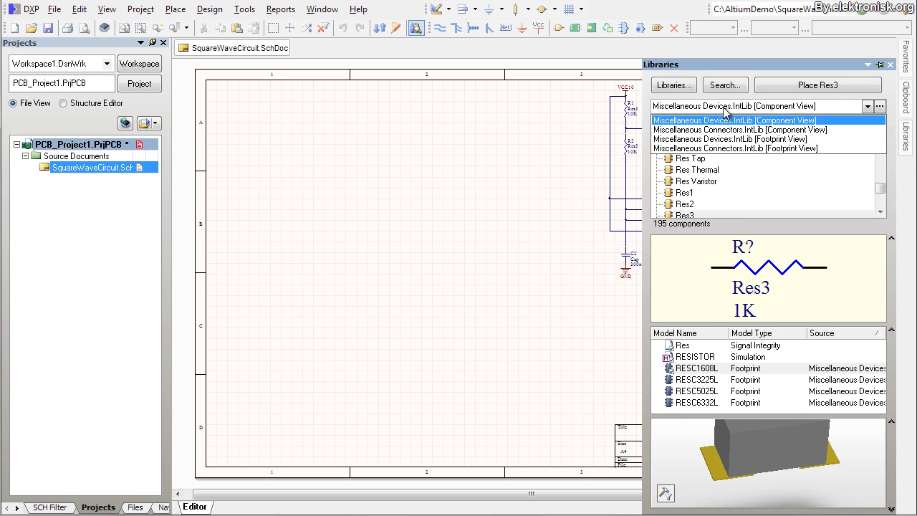
click(728, 108)
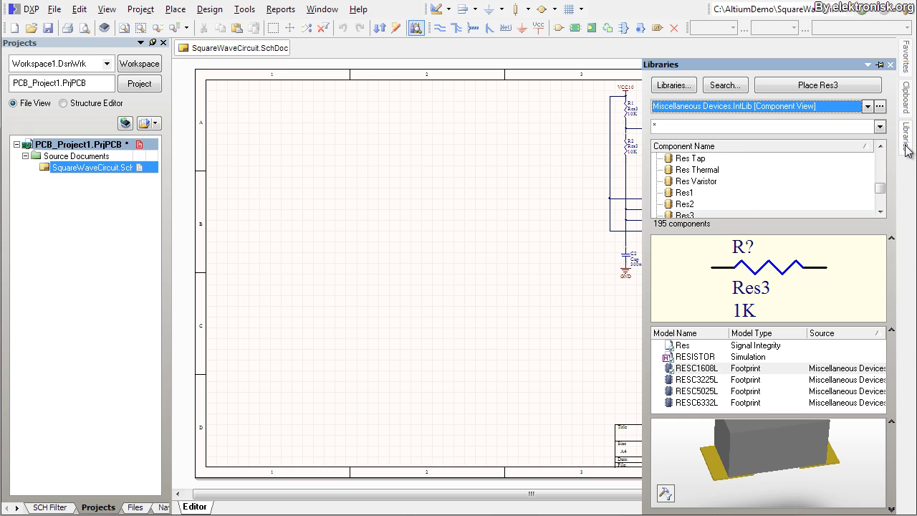
click(531, 130)
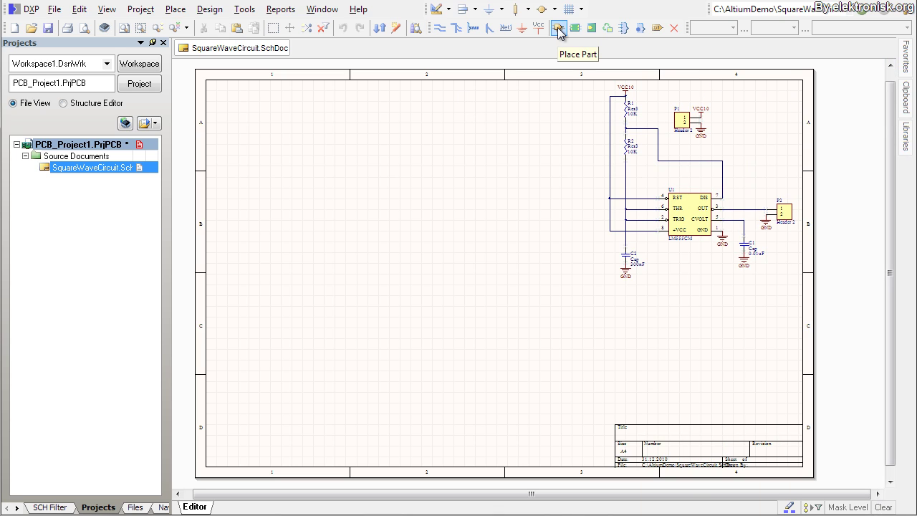
click(176, 9)
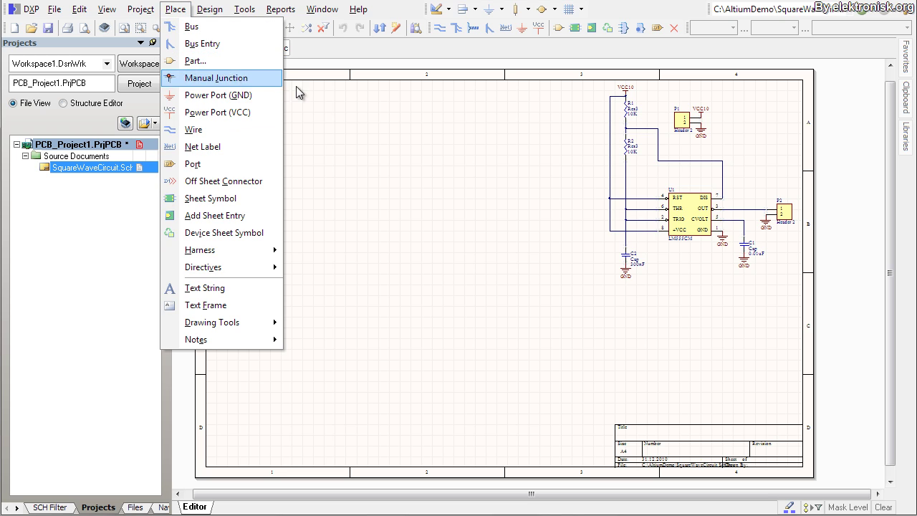
click(330, 189)
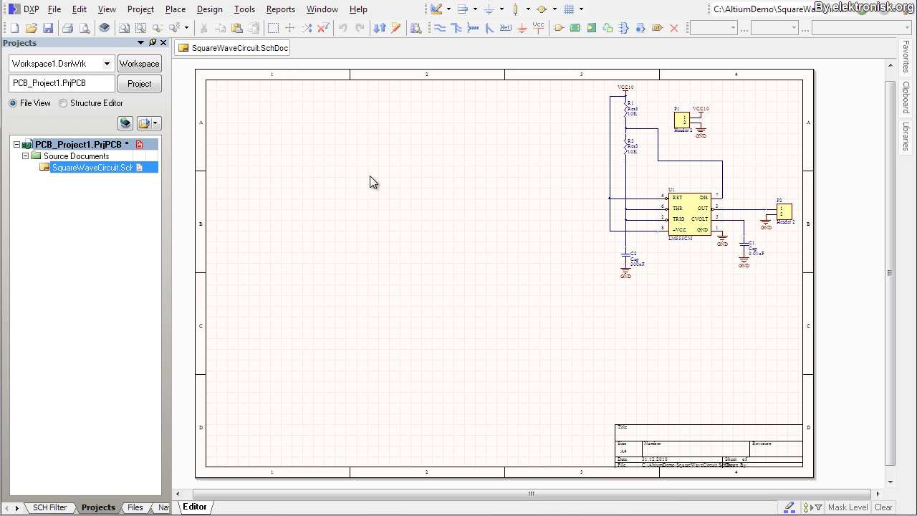
Start Place Part, browse libraries with Miscellaneous Devices.IntLib, and open the Libraries Search
key(p)
key(p)
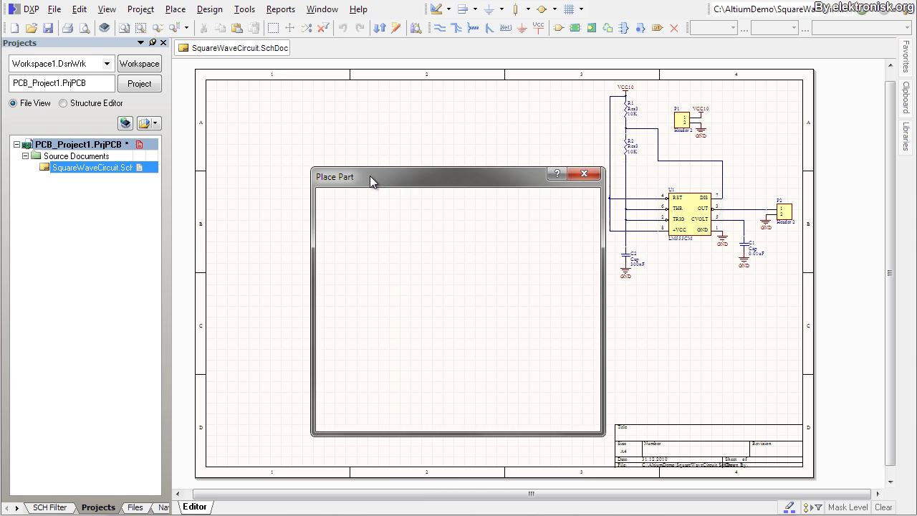
drag(395, 175, 370, 138)
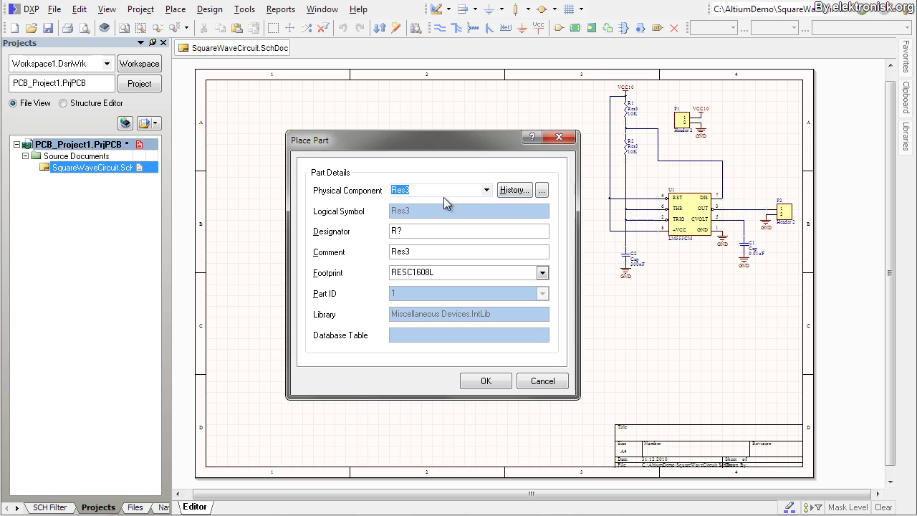
click(542, 196)
click(542, 191)
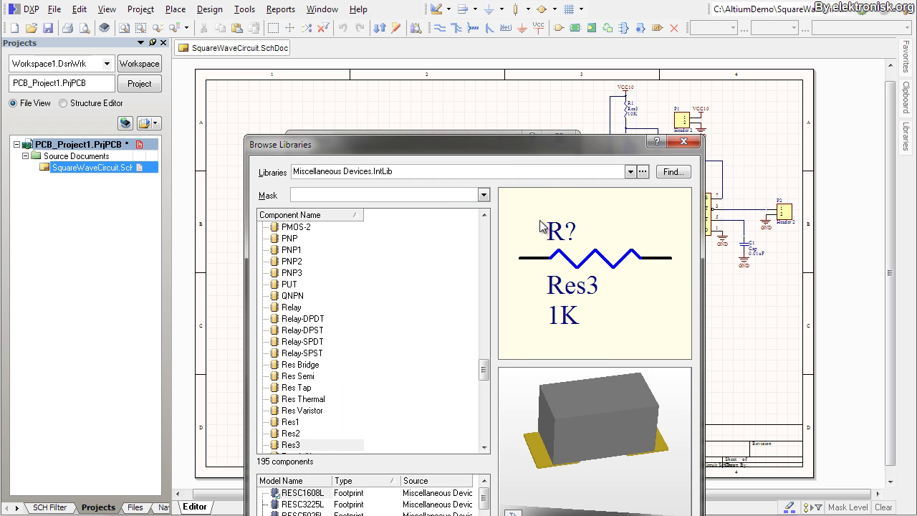
drag(513, 90, 514, 30)
click(636, 57)
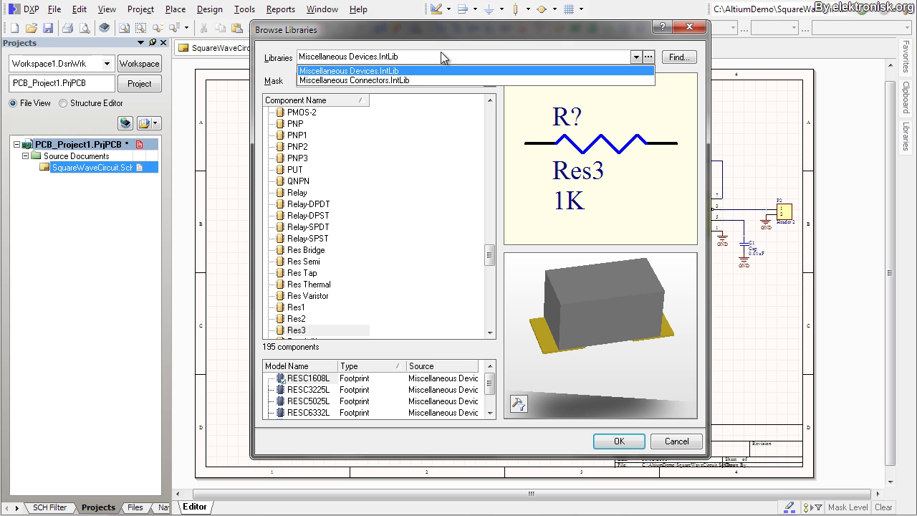
click(442, 56)
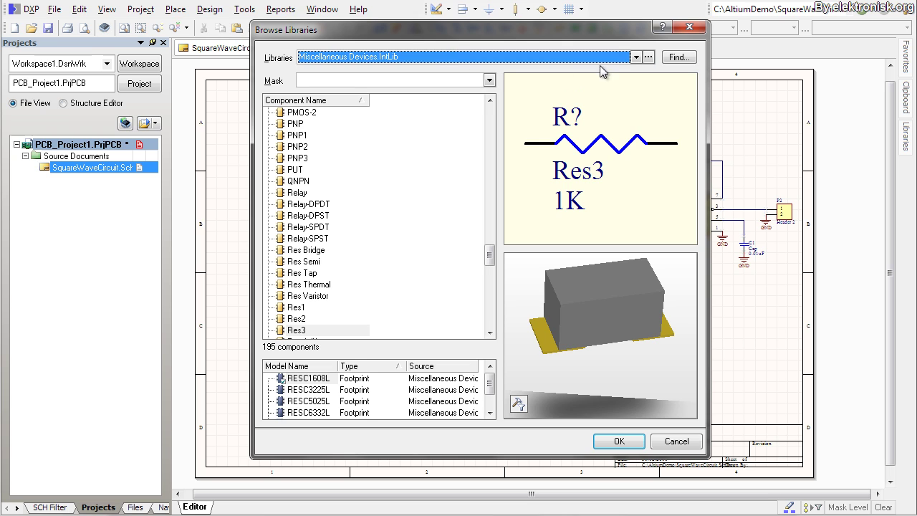
click(675, 58)
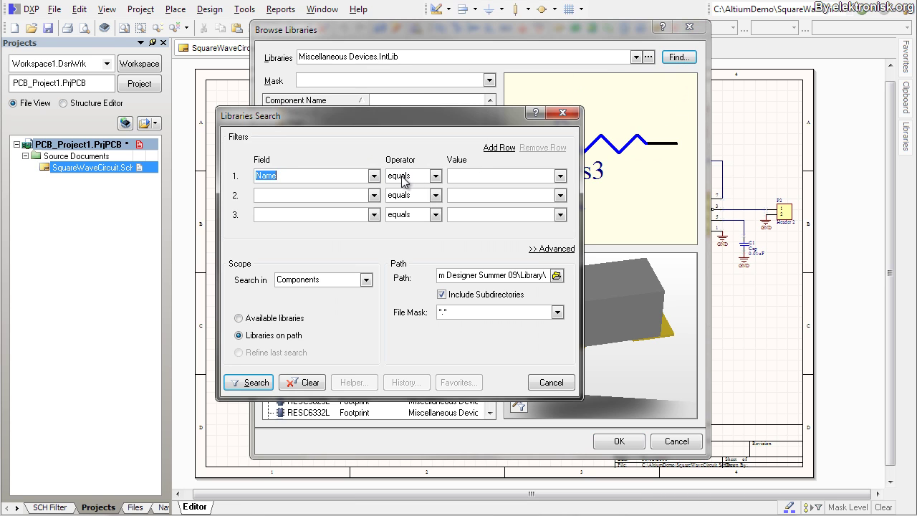
Search the libraries for components whose name contains 'LM555CM'
click(478, 176)
text(LM555)
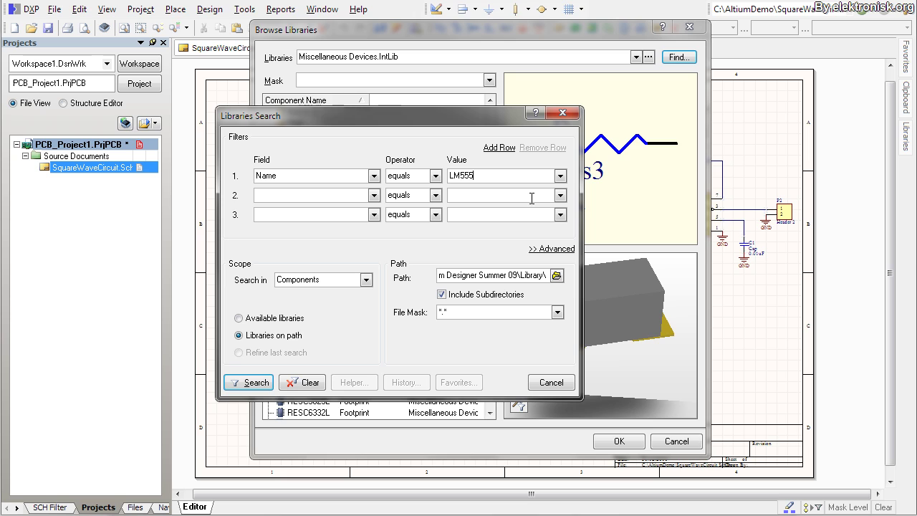
text(CM)
click(435, 175)
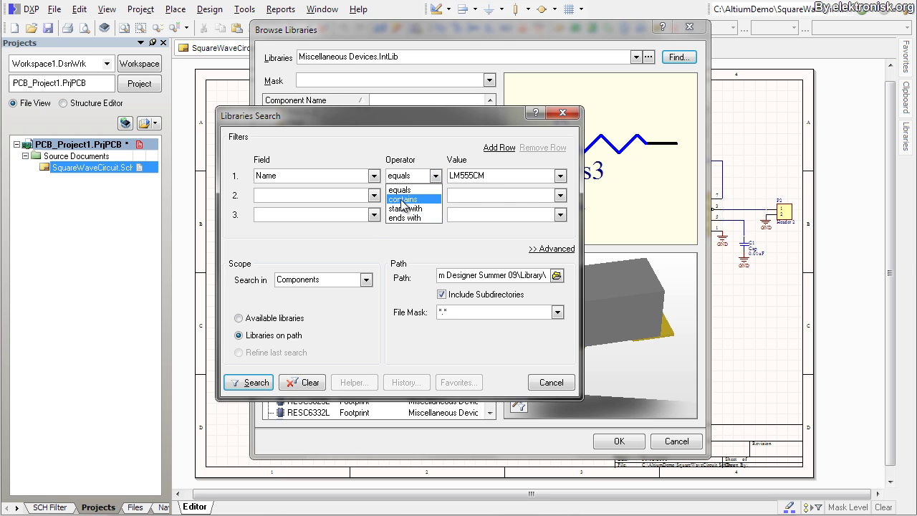
click(403, 200)
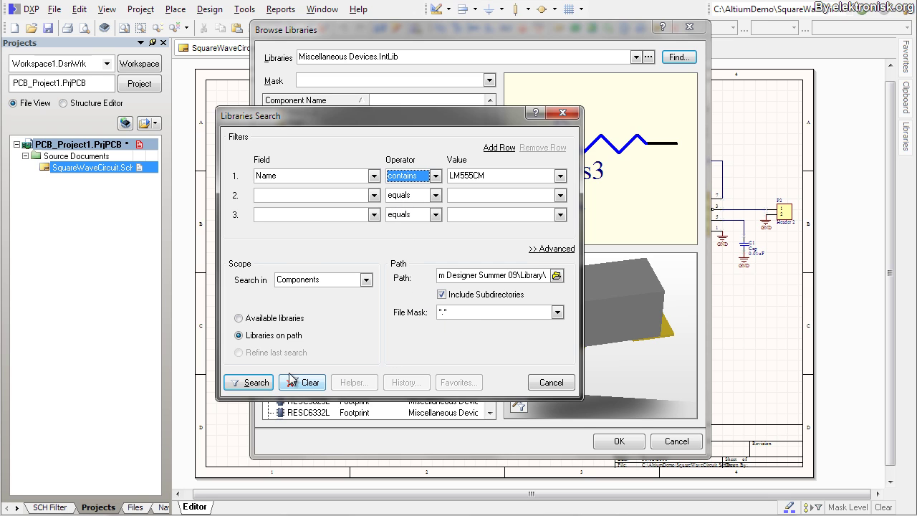
click(254, 384)
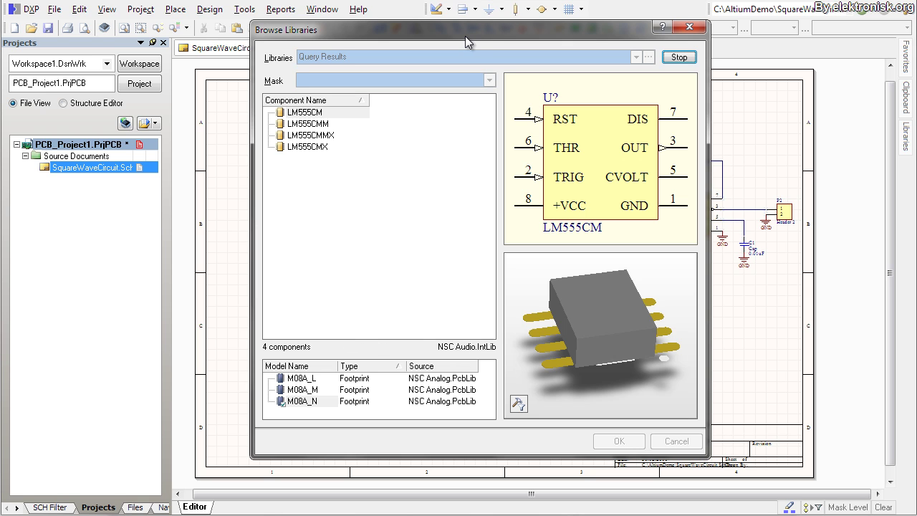
Pick LM555CM, compare footprints M08A_L, M08A_M and M08A_N in 3D, and accept M08A_N
click(679, 57)
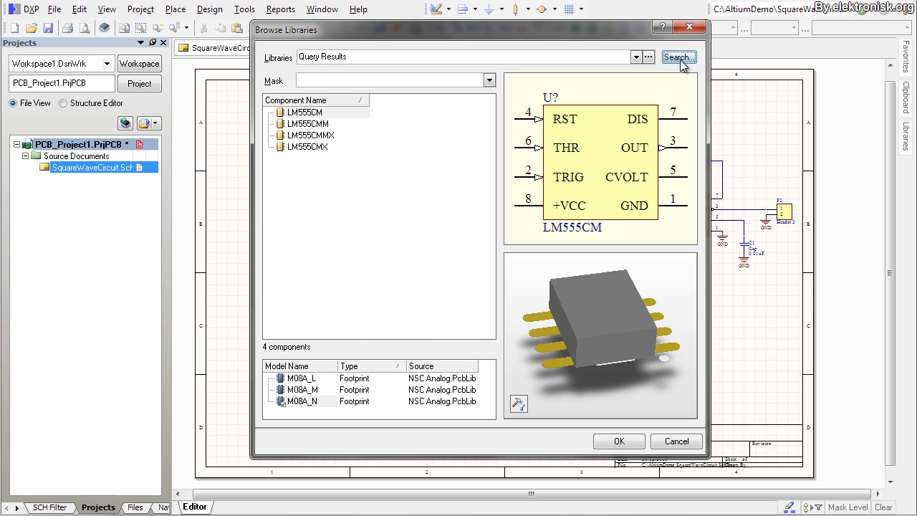
click(321, 112)
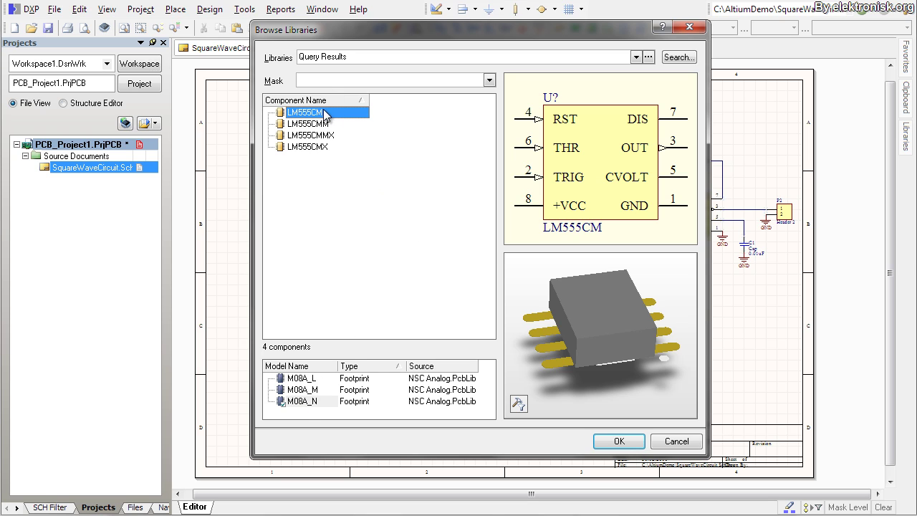
click(313, 403)
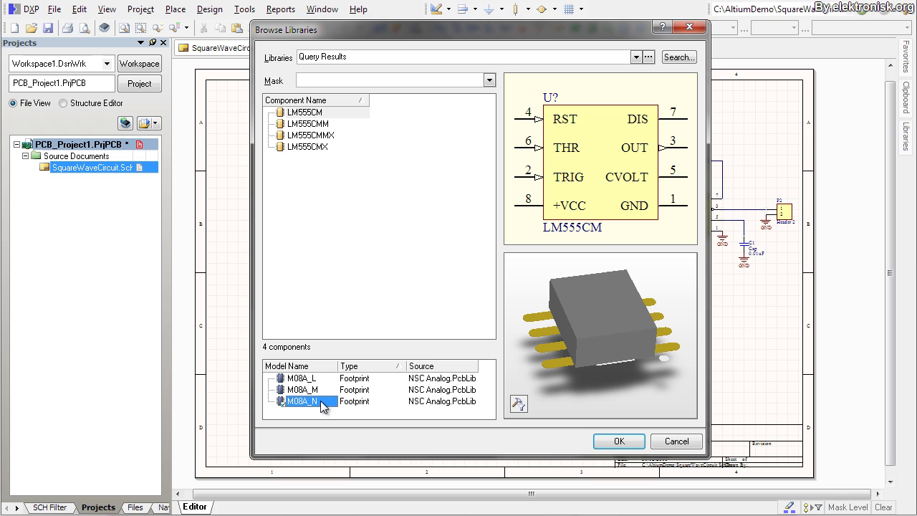
key(Up)
key(Up)
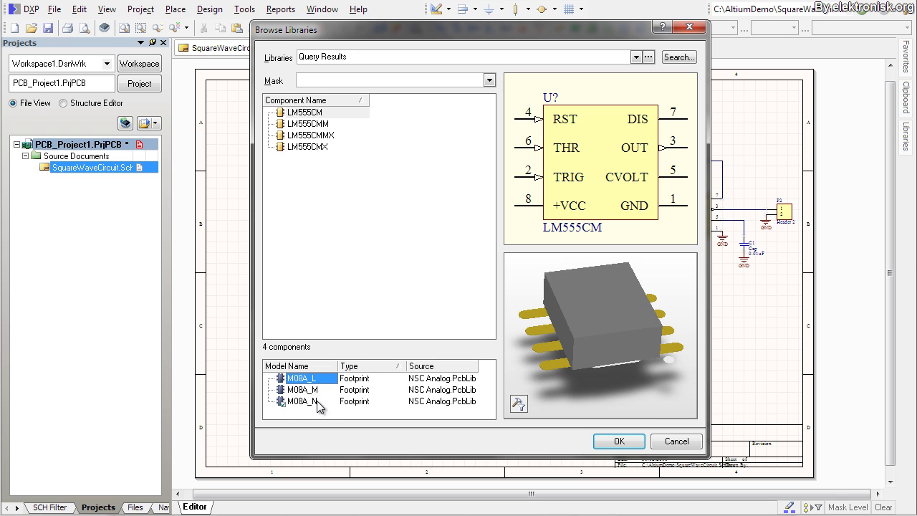
click(318, 403)
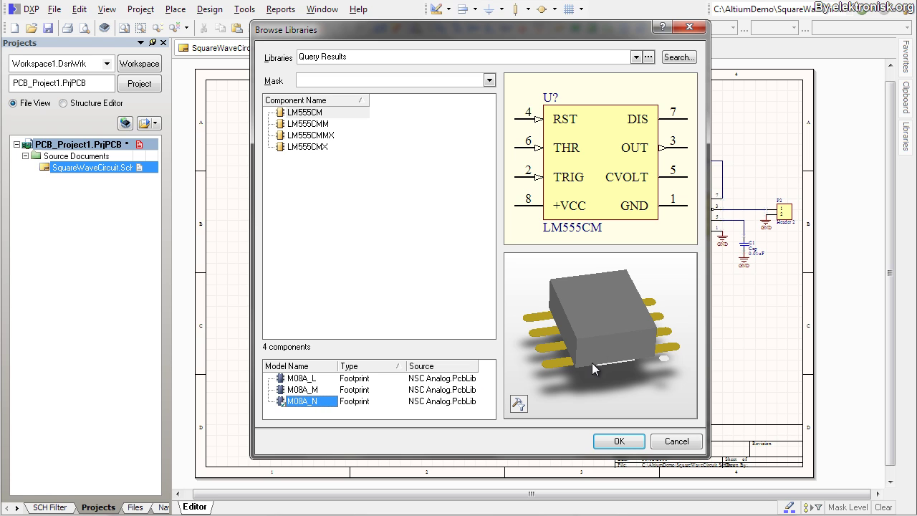
mouse_move(592, 362)
mouse_down()
mouse_move(607, 260)
mouse_move(571, 351)
mouse_move(587, 363)
mouse_up()
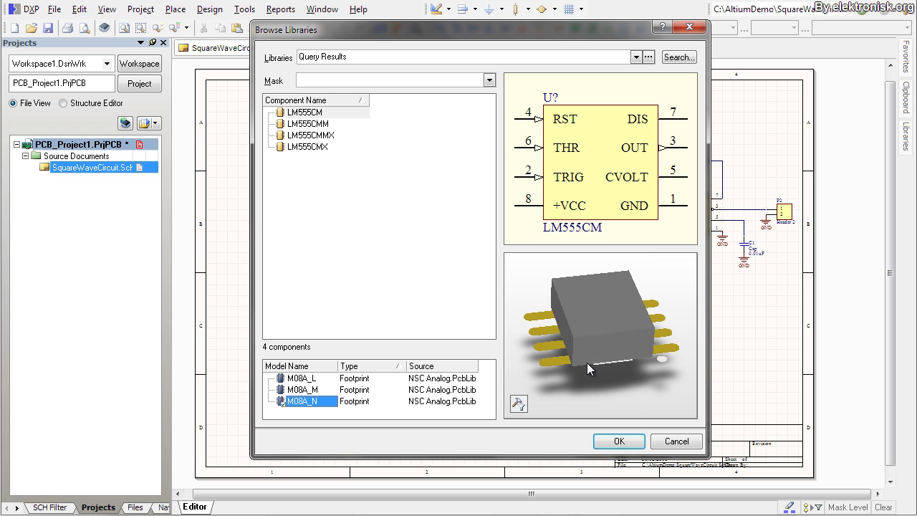
click(324, 390)
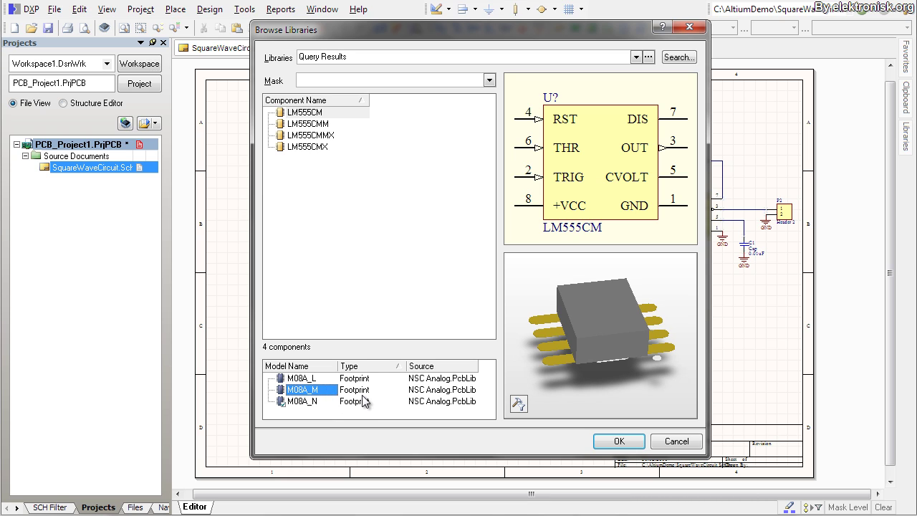
click(318, 380)
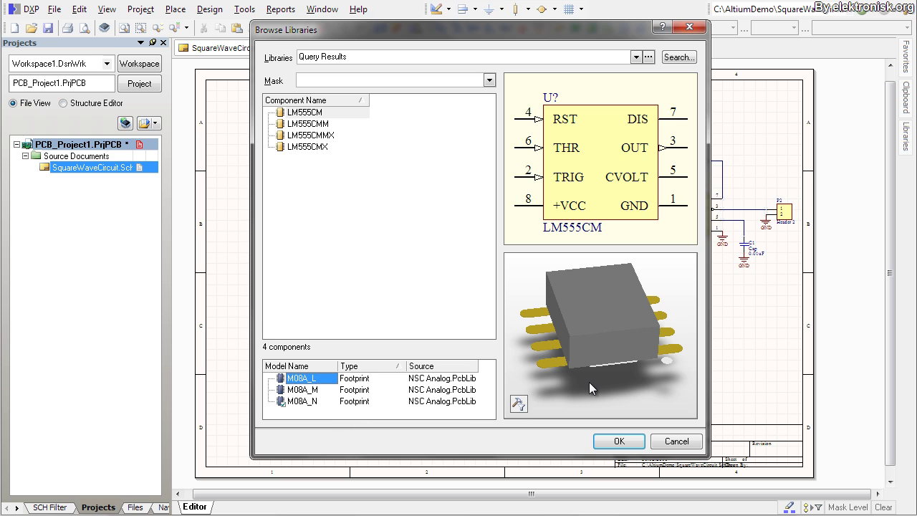
drag(589, 387, 602, 345)
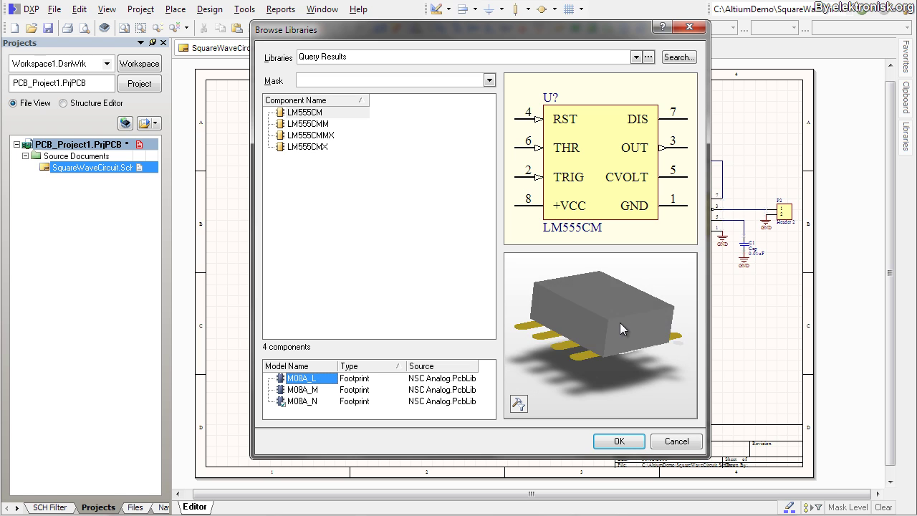
drag(620, 322, 607, 357)
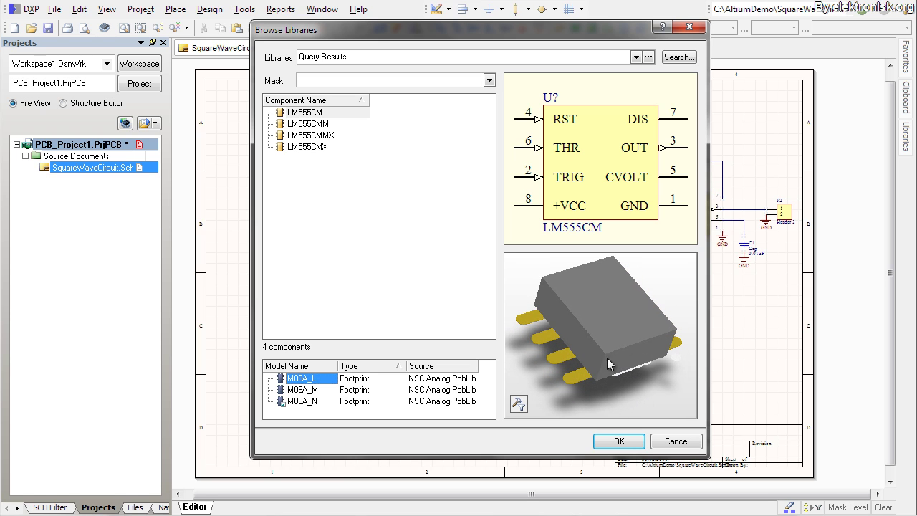
click(302, 401)
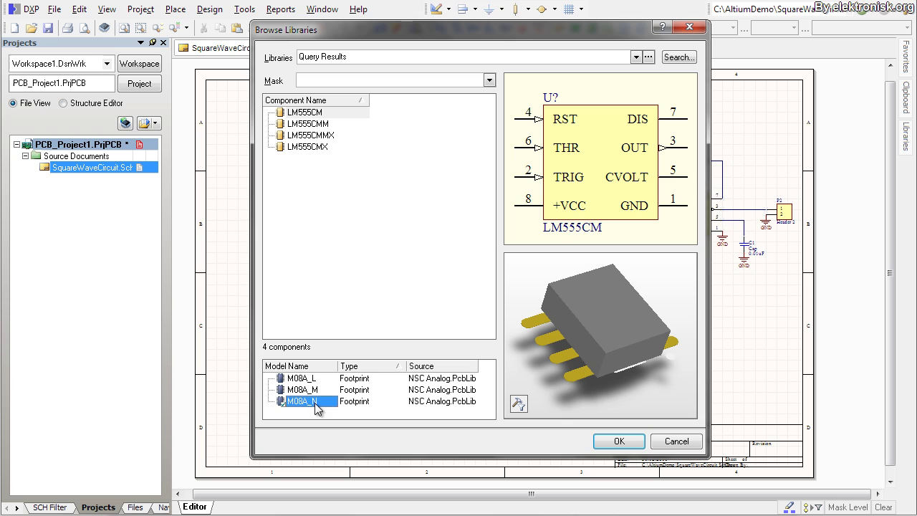
click(615, 443)
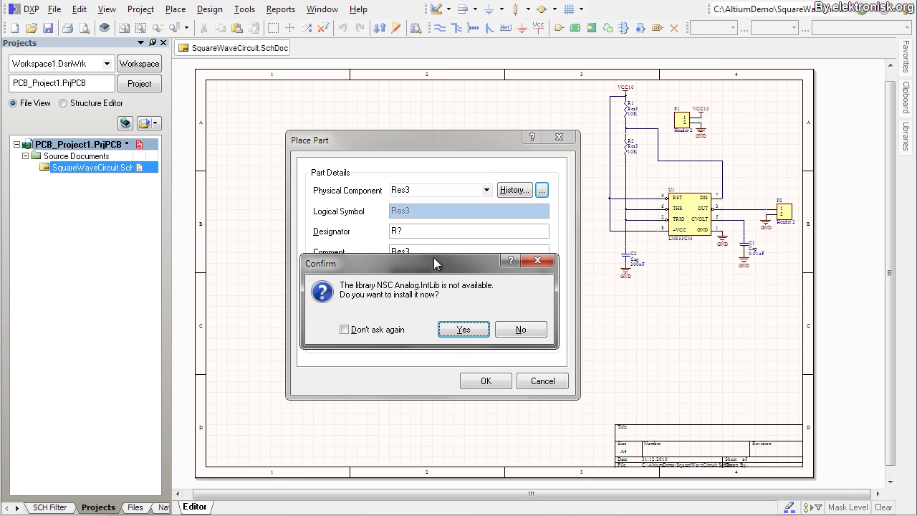
Confirm installing the NSC Analog.IntLib library for LM555CM
drag(435, 263, 445, 234)
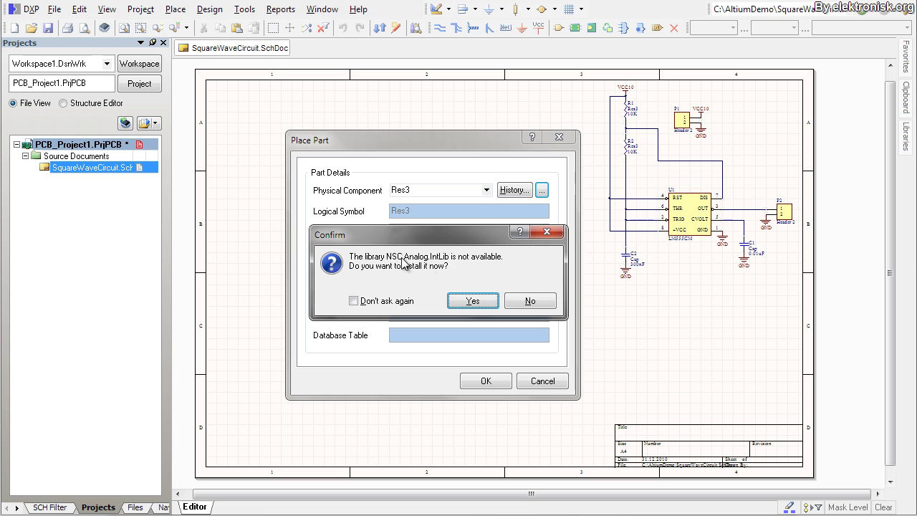
click(472, 301)
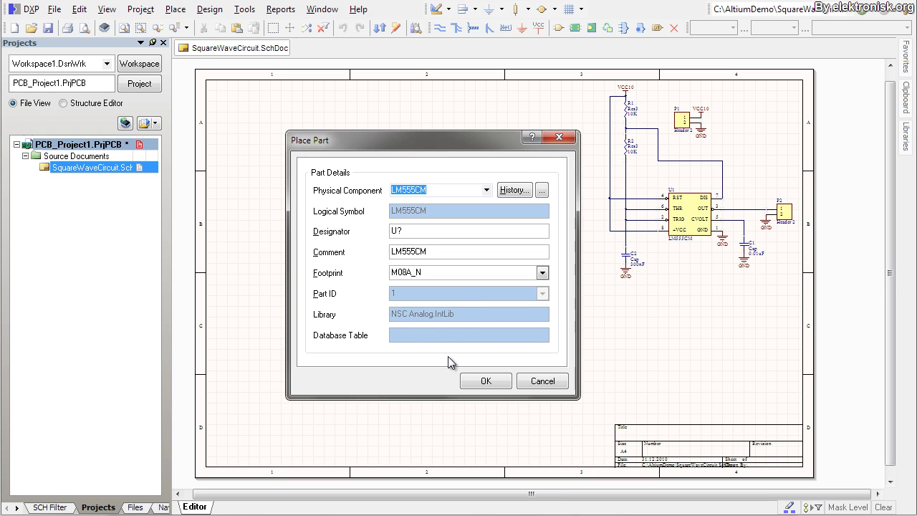
Place one LM555CM chip on the left of the sheet and stop placing copies
click(478, 385)
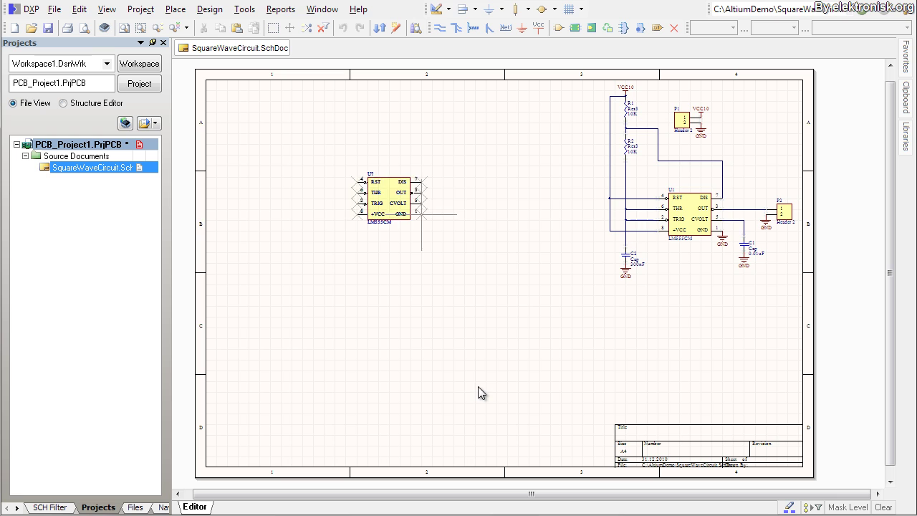
click(440, 265)
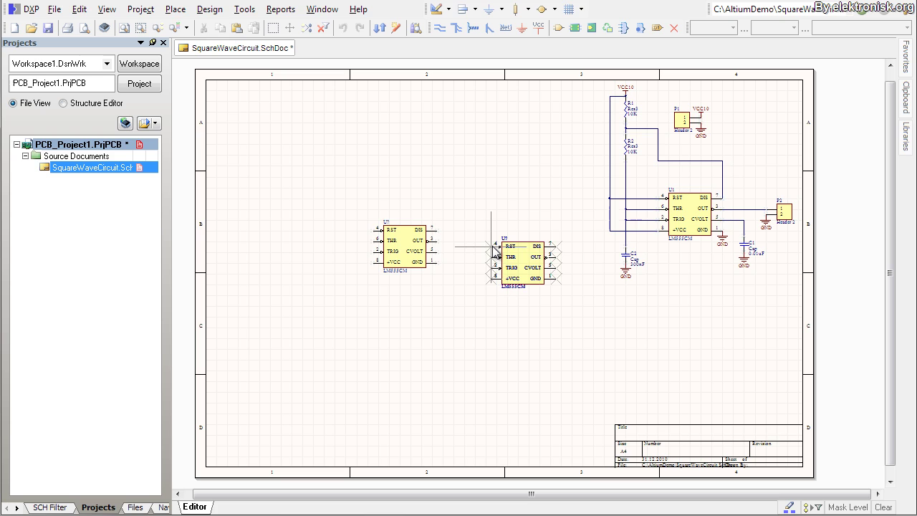
right_click(495, 248)
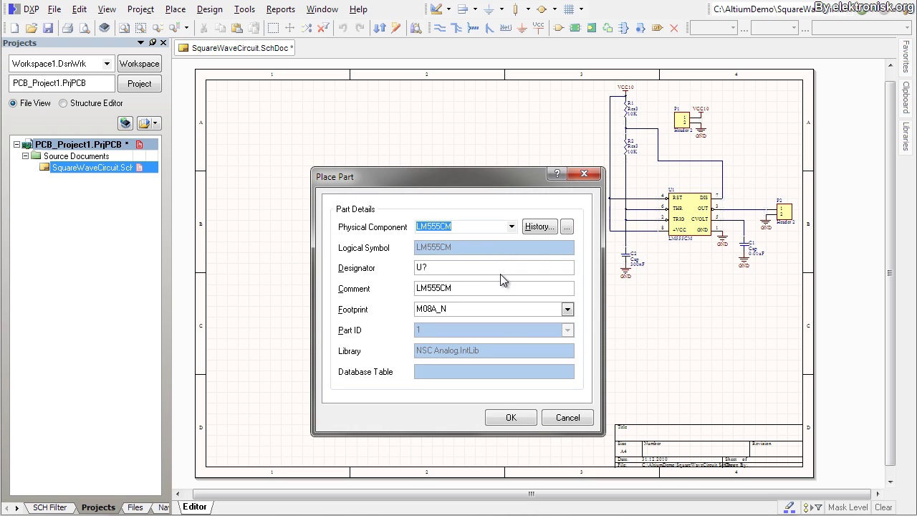
Choose the Header 2 connector from Miscellaneous Connectors.IntLib for placement
click(567, 228)
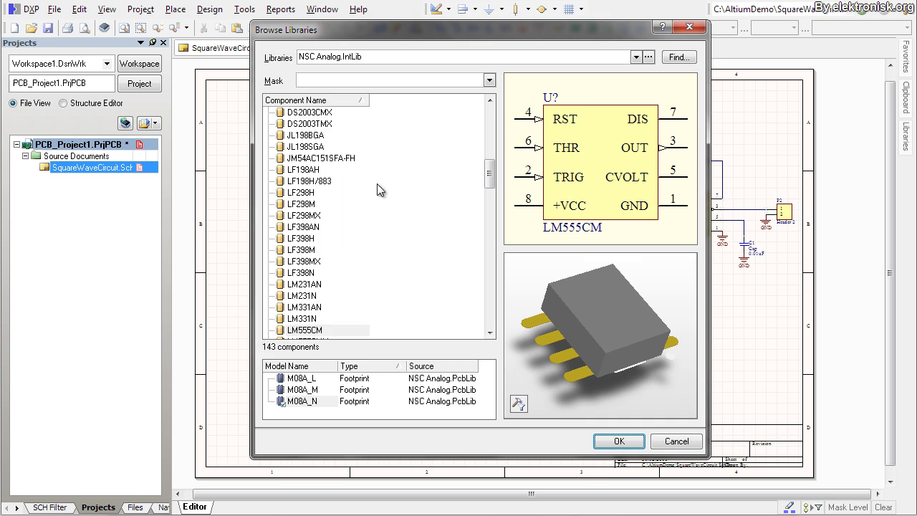
click(634, 56)
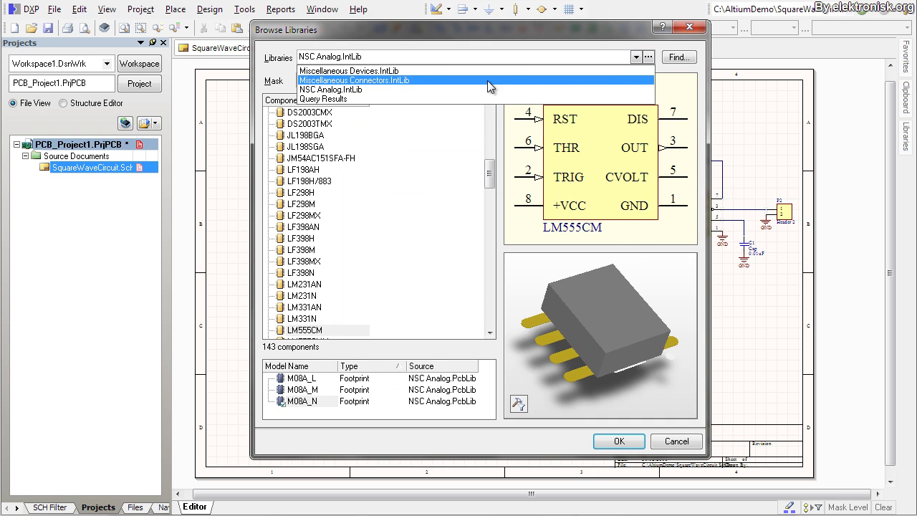
click(351, 80)
drag(489, 118, 491, 144)
click(313, 148)
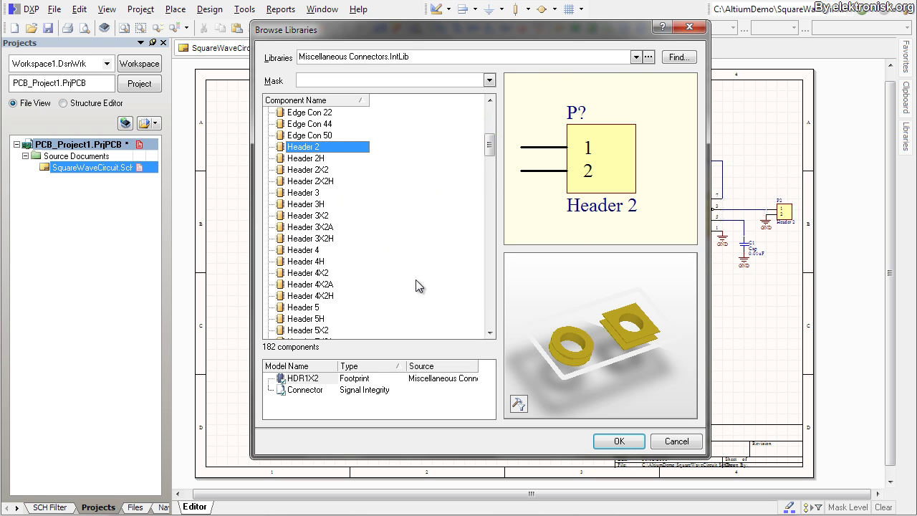
click(614, 441)
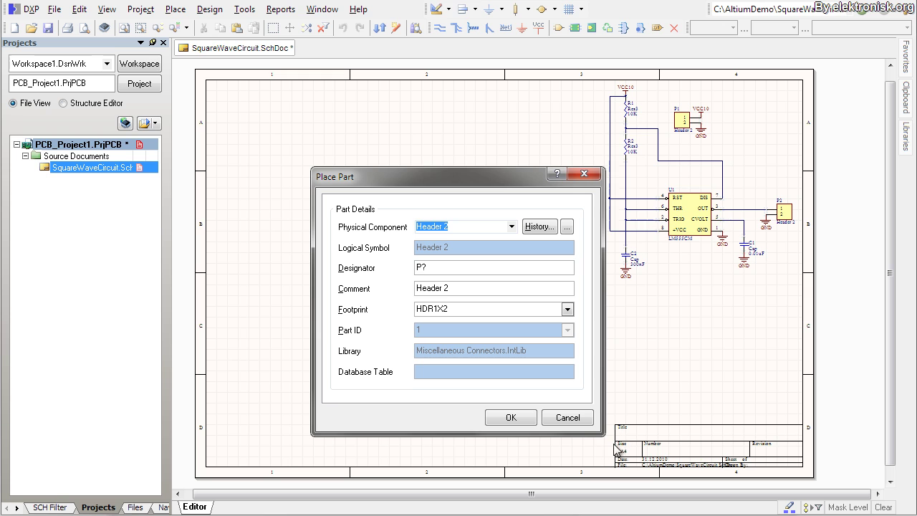
click(509, 418)
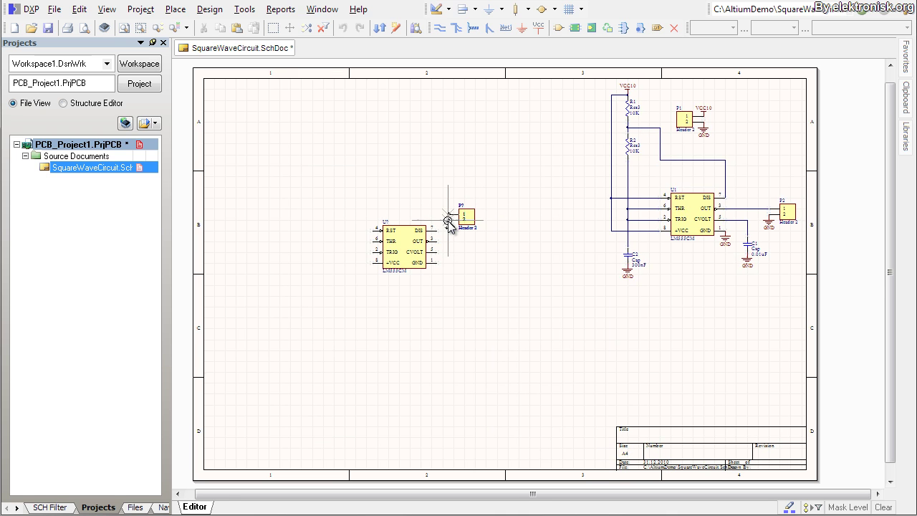
Place rotated, mirrored Header 2 connectors above and right of the new timer
ctrl+scroll(448, 223, up, 1)
ctrl+scroll(516, 225, up, 1)
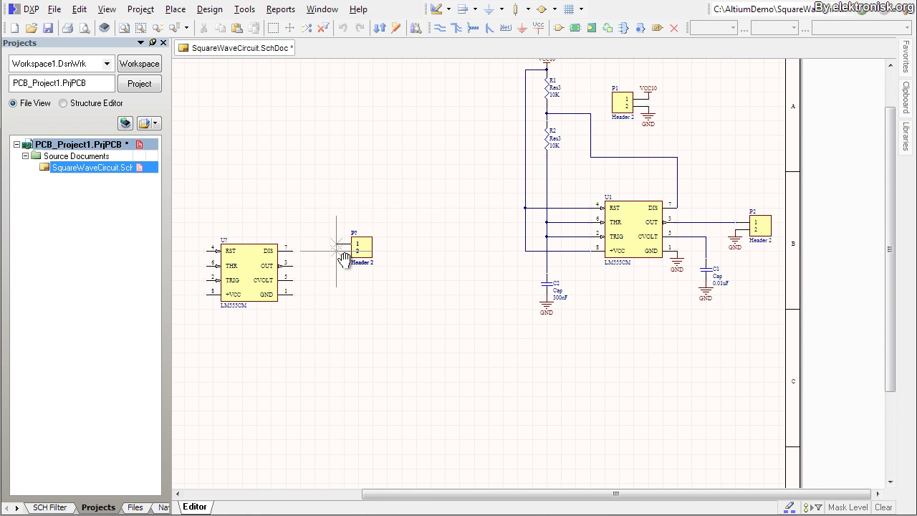
right_drag(345, 259, 400, 309)
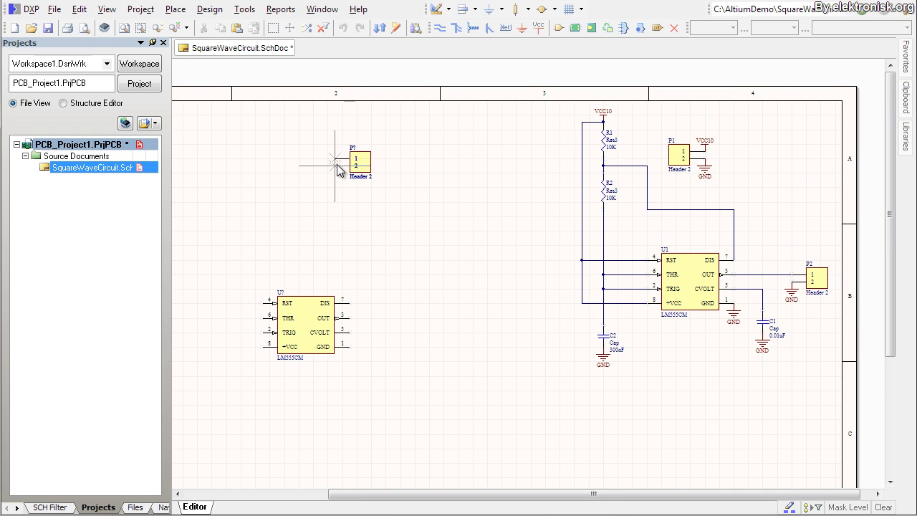
key(space)
key(space)
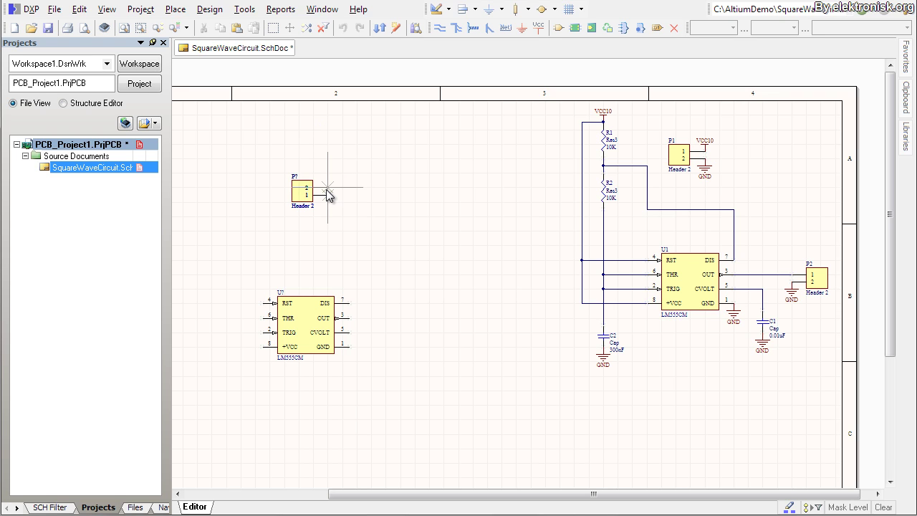
key(y)
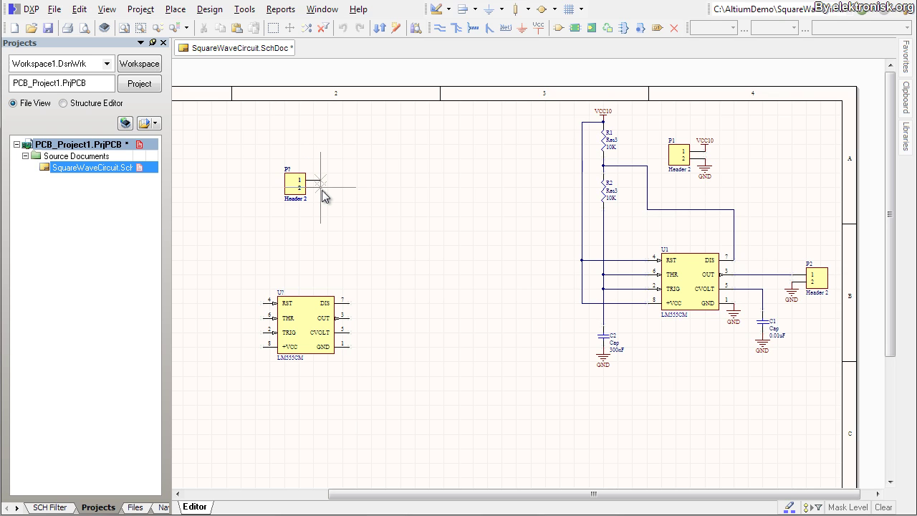
click(321, 201)
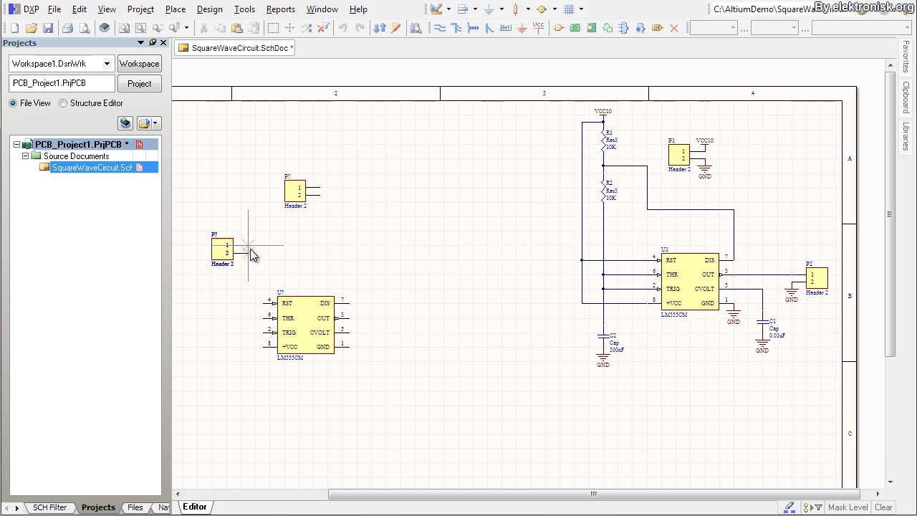
right_drag(246, 246, 211, 186)
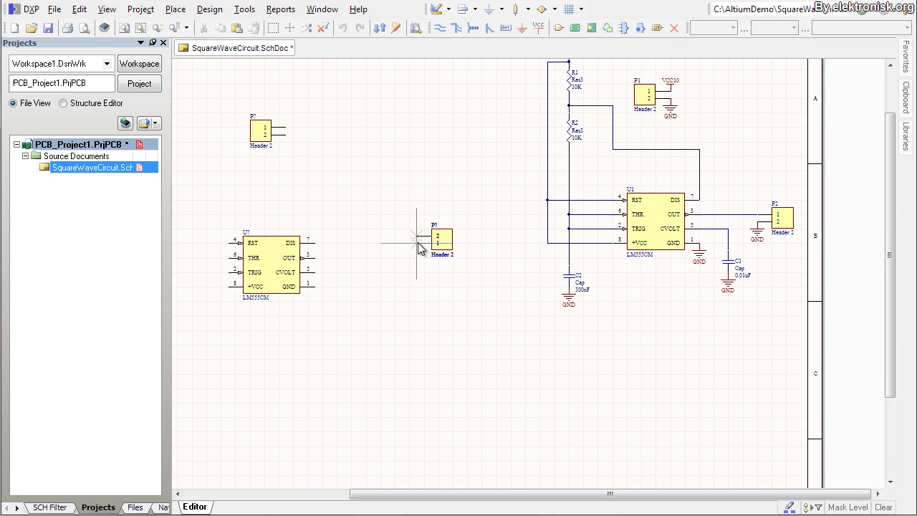
key(y)
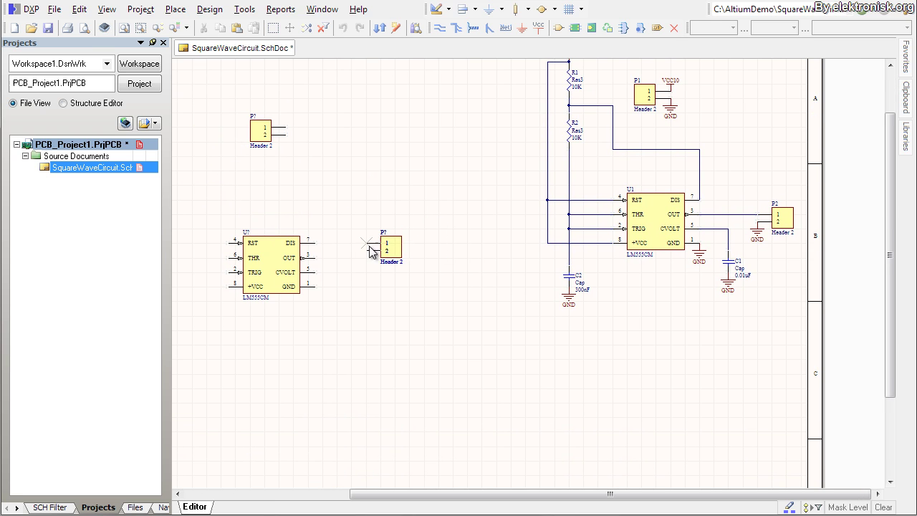
click(385, 266)
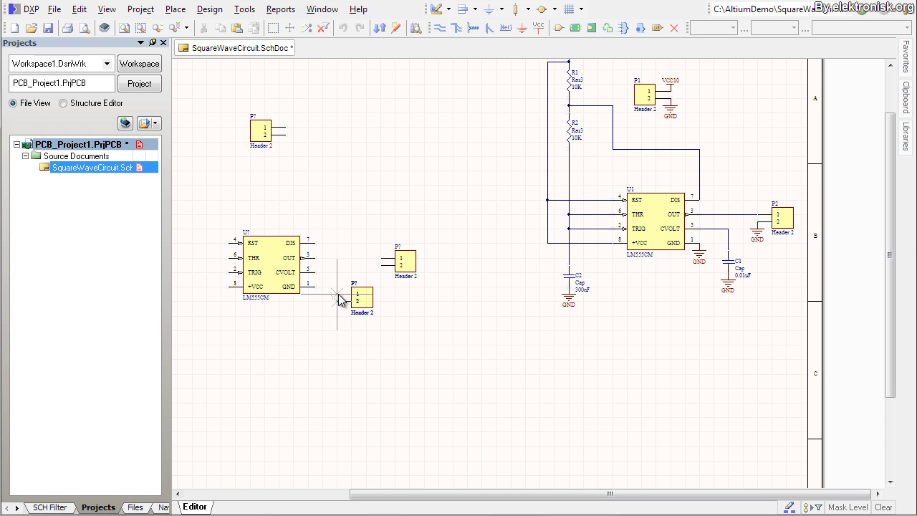
right_drag(251, 188, 401, 243)
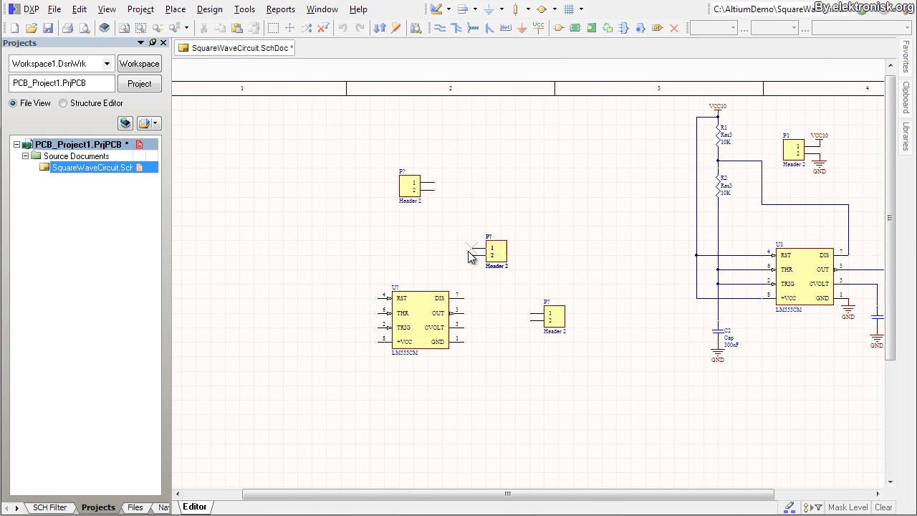
Choose the Res3 resistor with RESC1608L footprint from Miscellaneous Devices
right_click(435, 222)
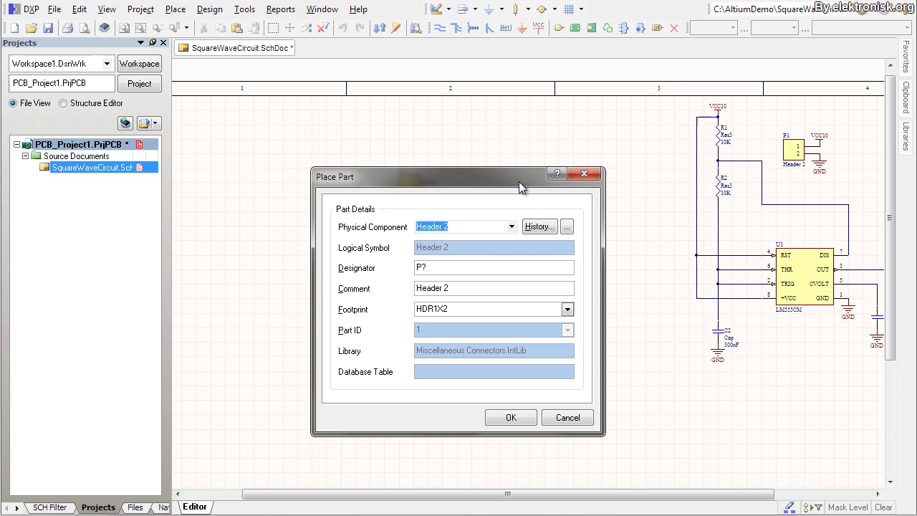
click(567, 228)
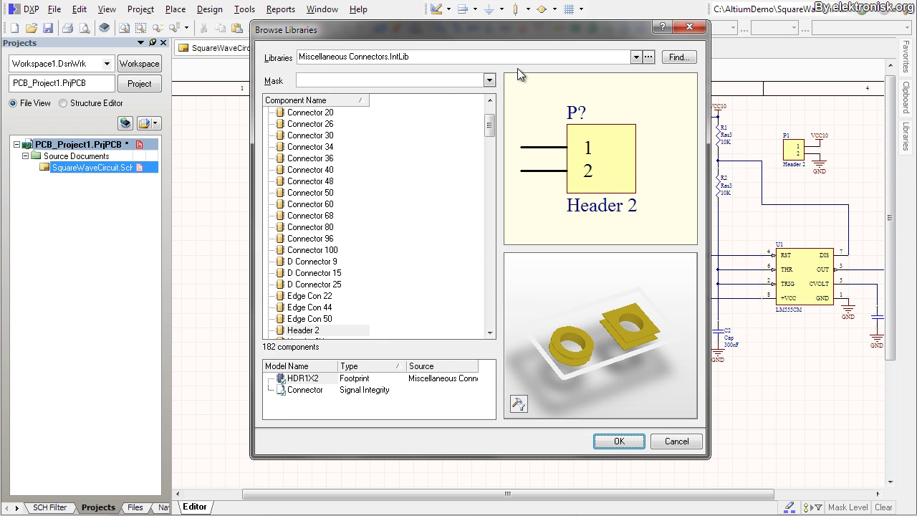
click(635, 58)
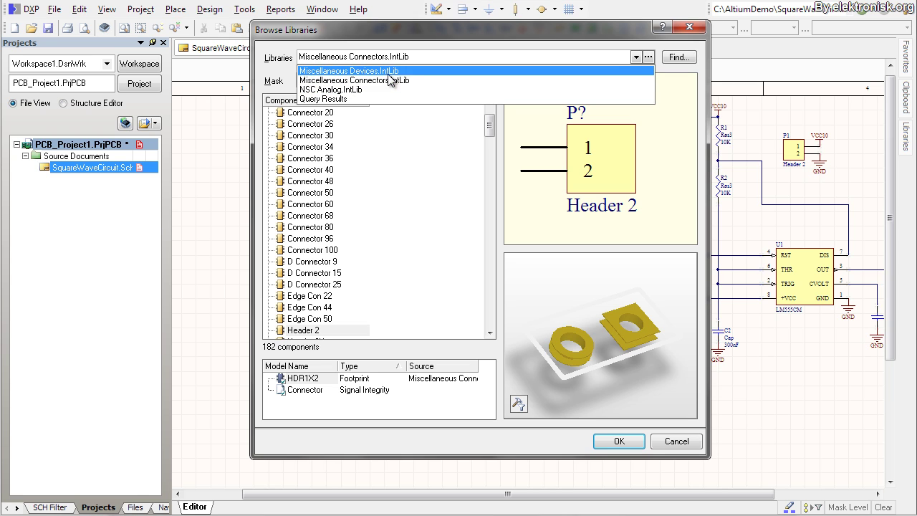
click(320, 72)
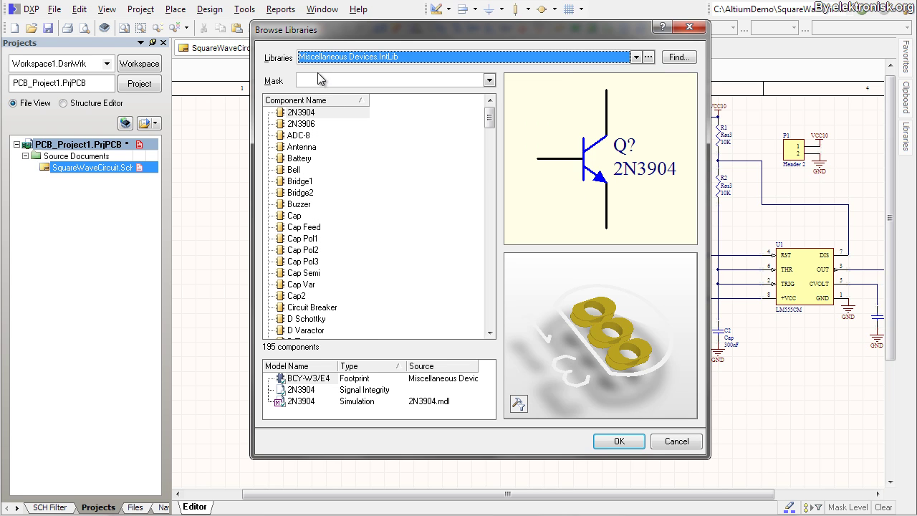
drag(490, 118, 486, 274)
click(301, 184)
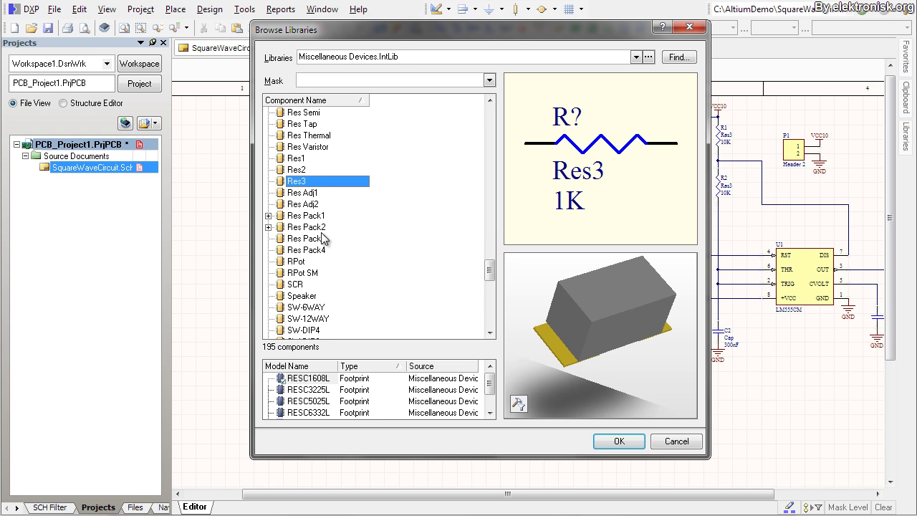
click(323, 380)
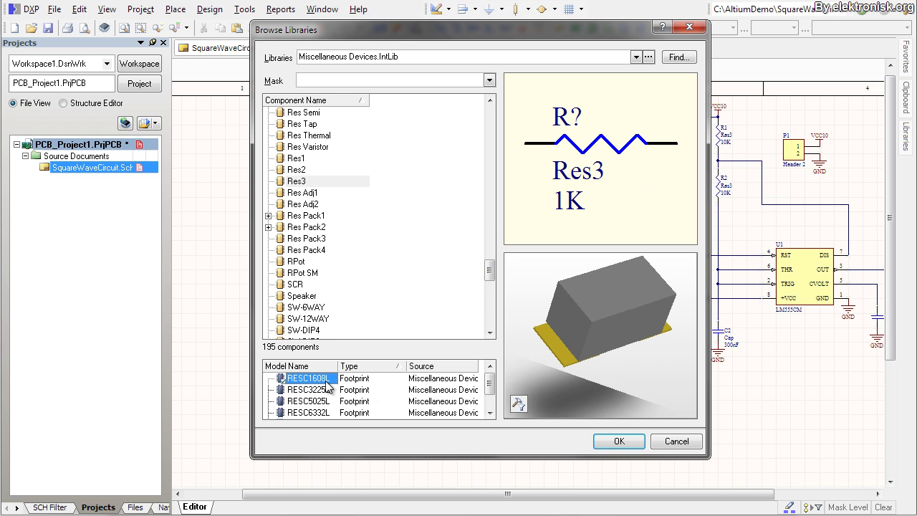
click(616, 442)
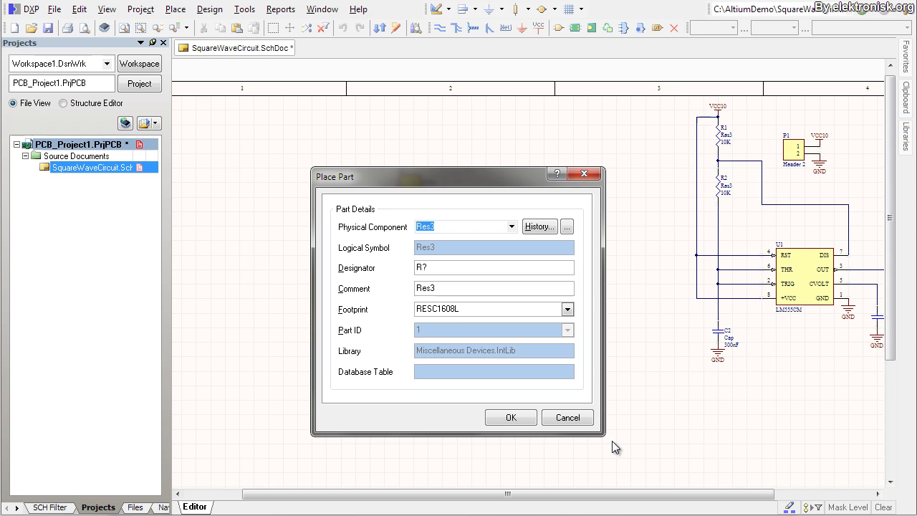
click(508, 416)
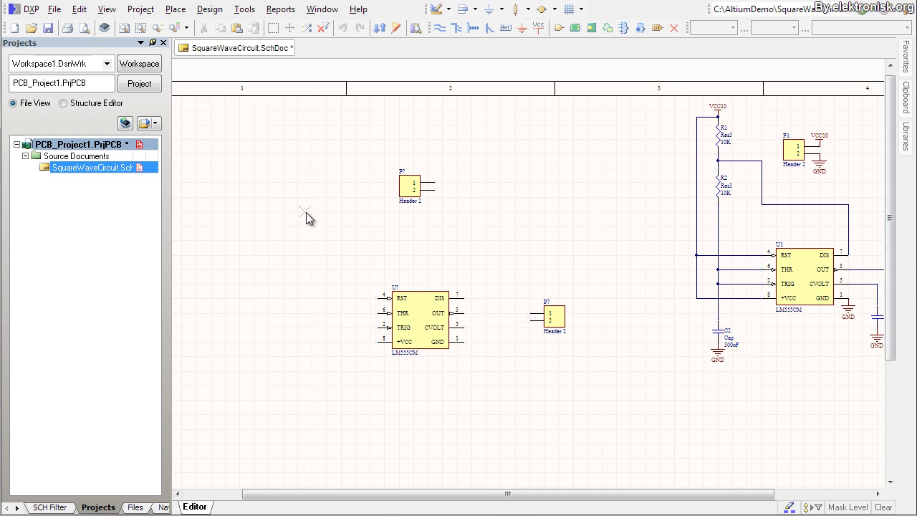
Place two vertical 1K resistors stacked left of the new header
key(space)
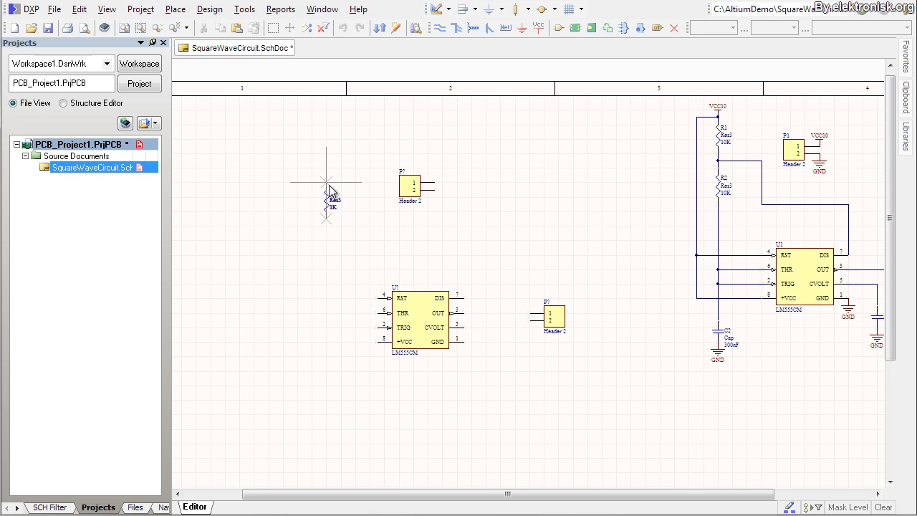
click(326, 204)
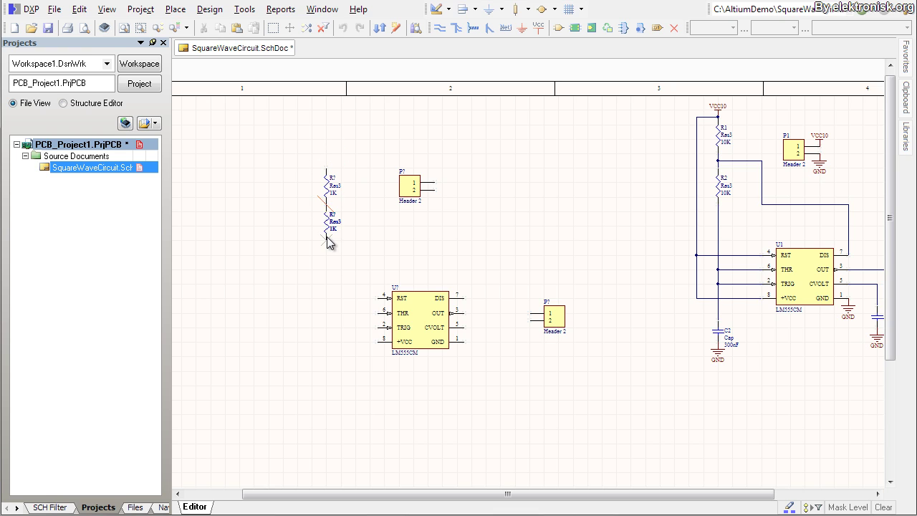
click(327, 240)
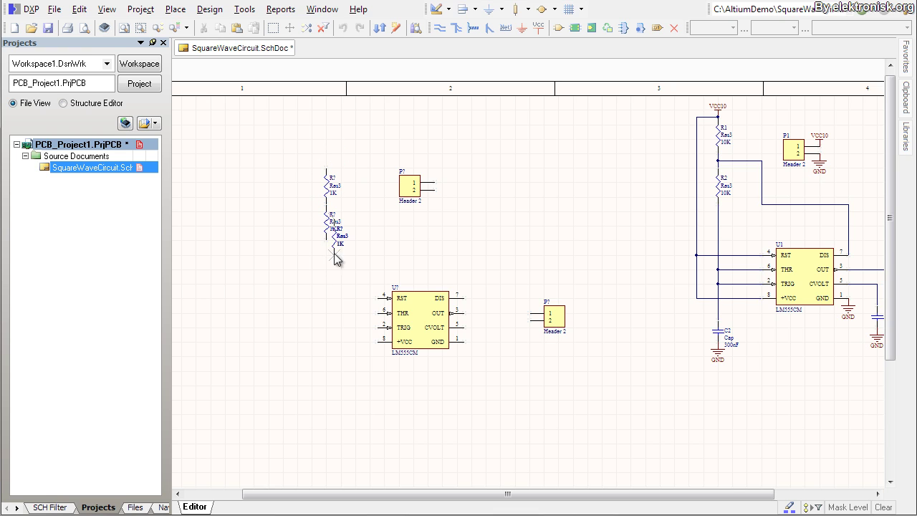
right_drag(316, 336, 276, 357)
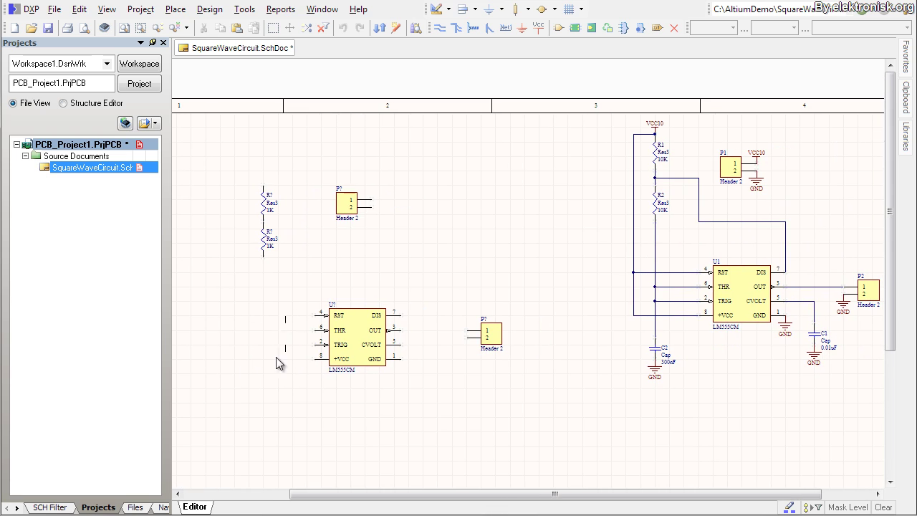
right_click(296, 273)
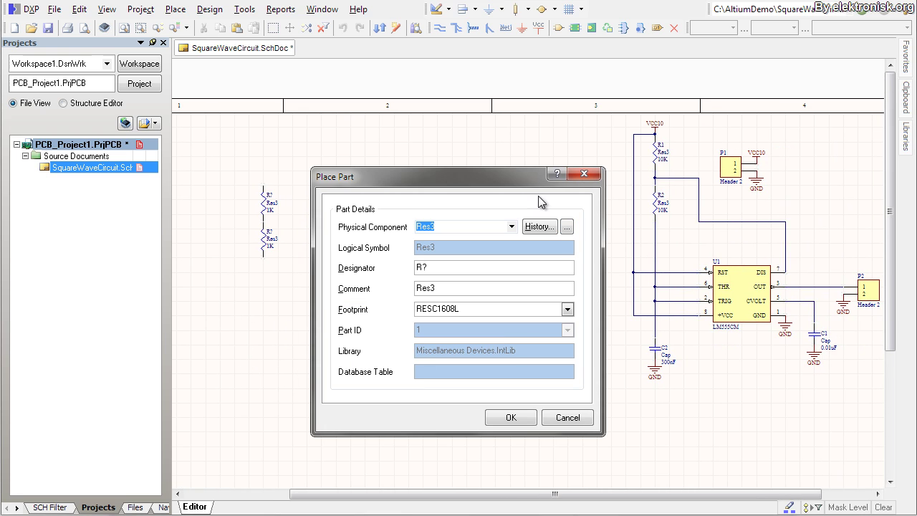
Choose the Cap capacitor from the Miscellaneous Devices library
click(568, 226)
click(636, 57)
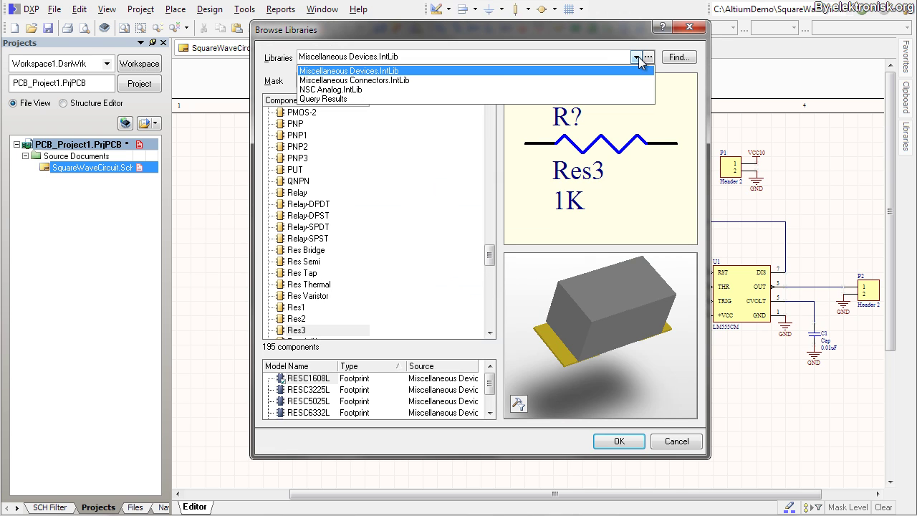
click(463, 71)
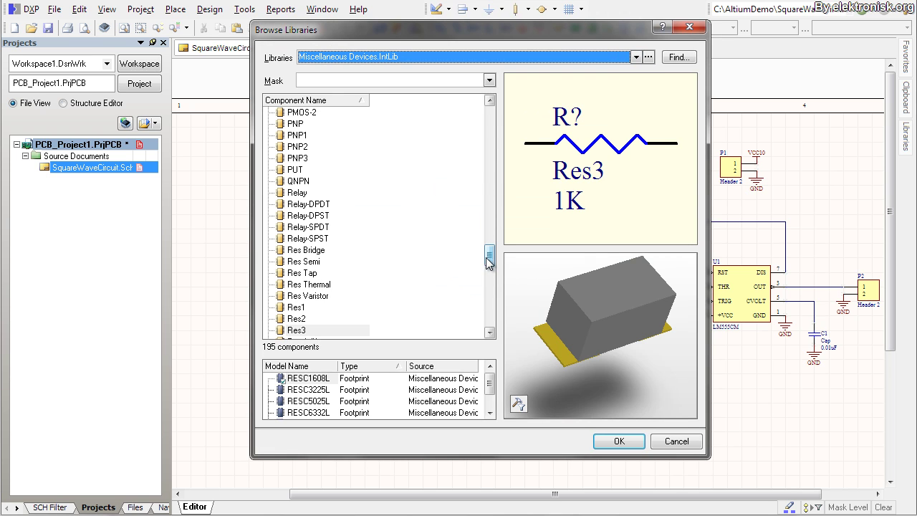
drag(491, 264, 512, 123)
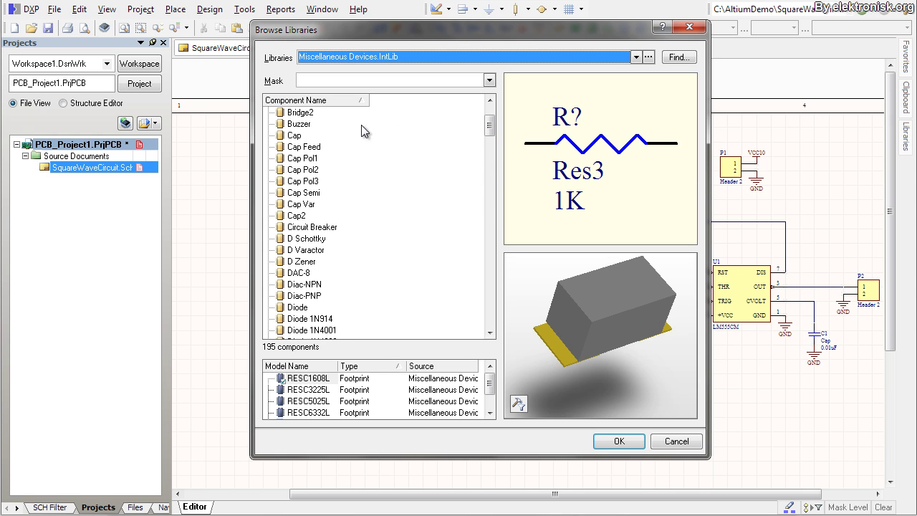
click(294, 136)
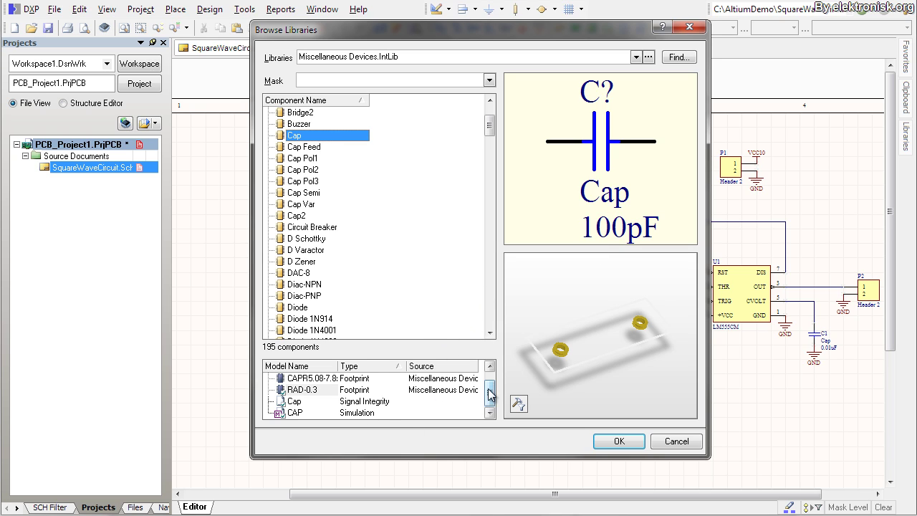
Compare the capacitor footprints and confirm Cap with RAD-0.3
drag(493, 393, 497, 380)
click(313, 390)
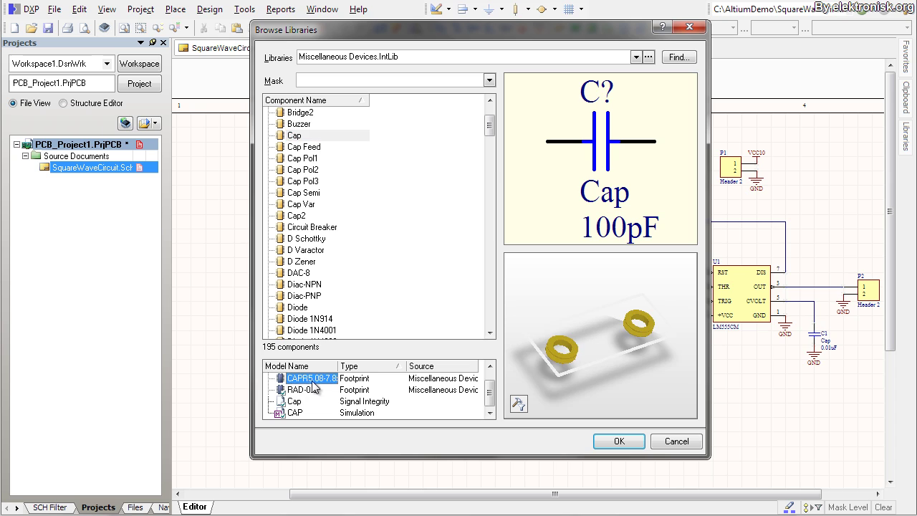
click(314, 379)
click(311, 402)
click(315, 391)
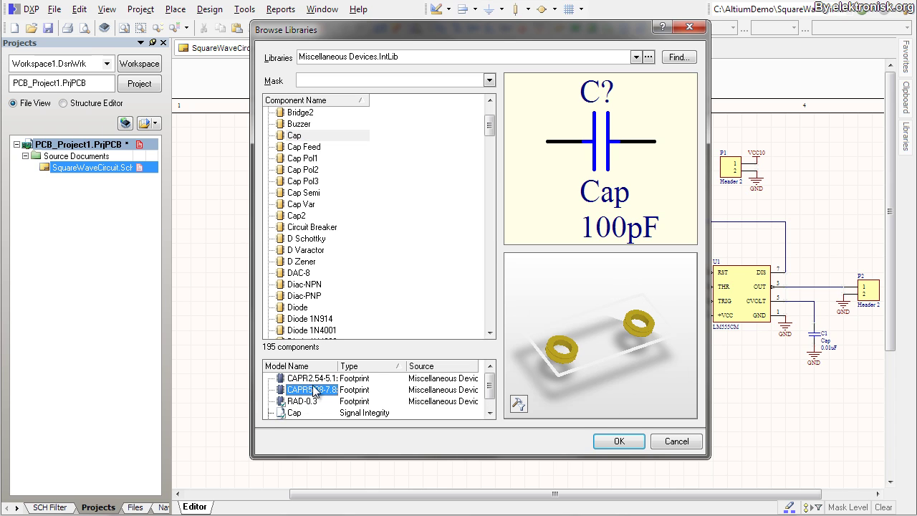
click(313, 380)
click(311, 402)
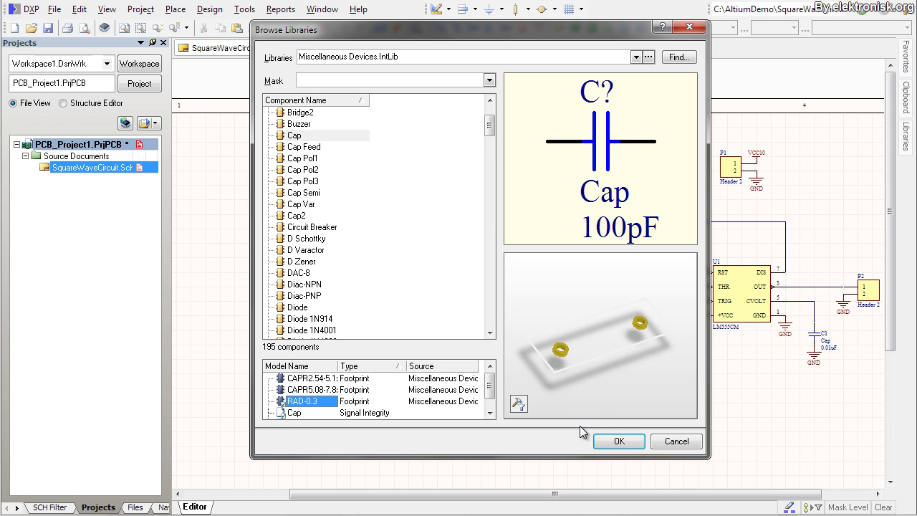
click(617, 440)
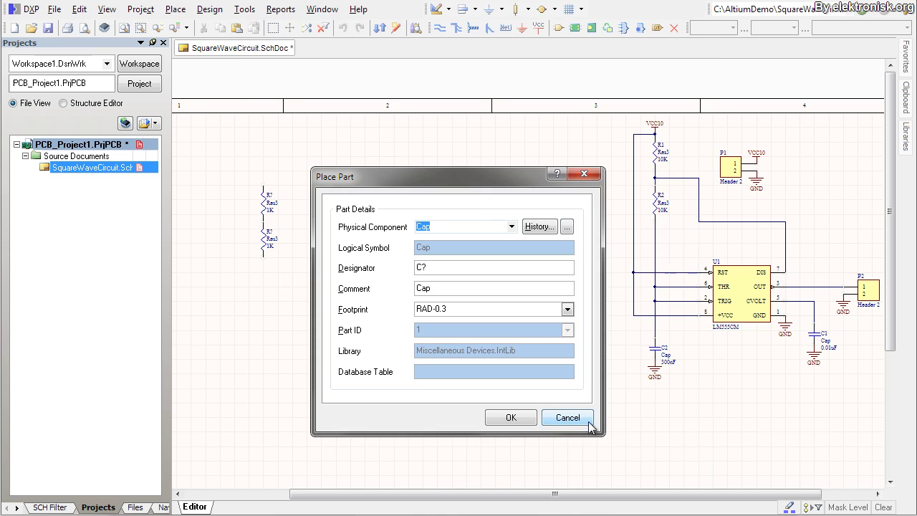
click(507, 418)
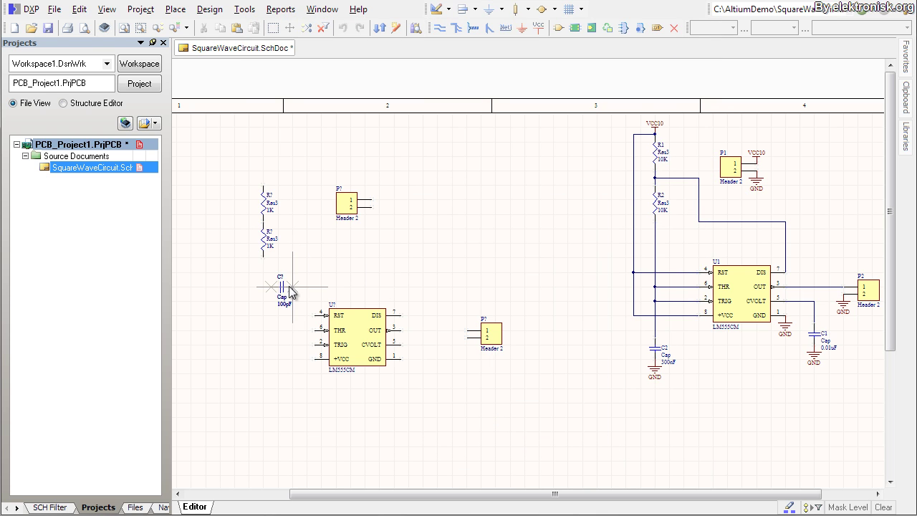
Place two vertical 100pF capacitors below the new LM555CM and end part placement
key(space)
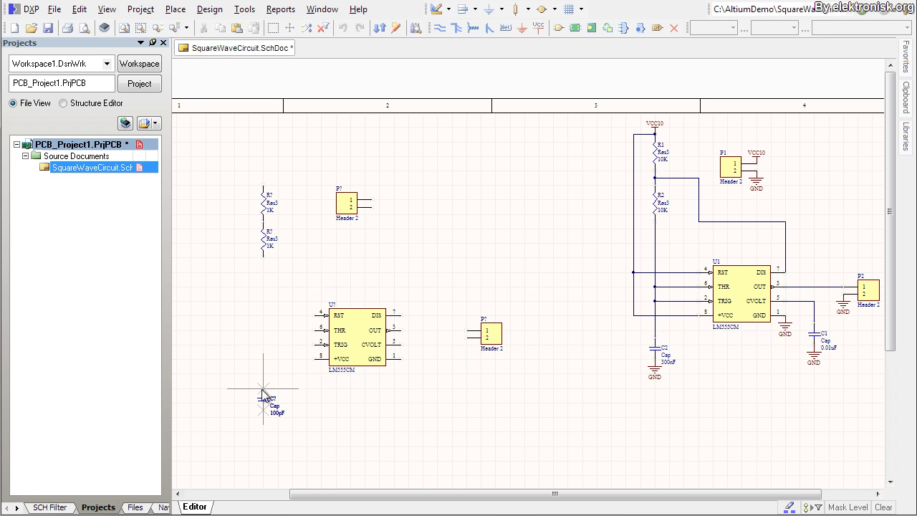
click(265, 402)
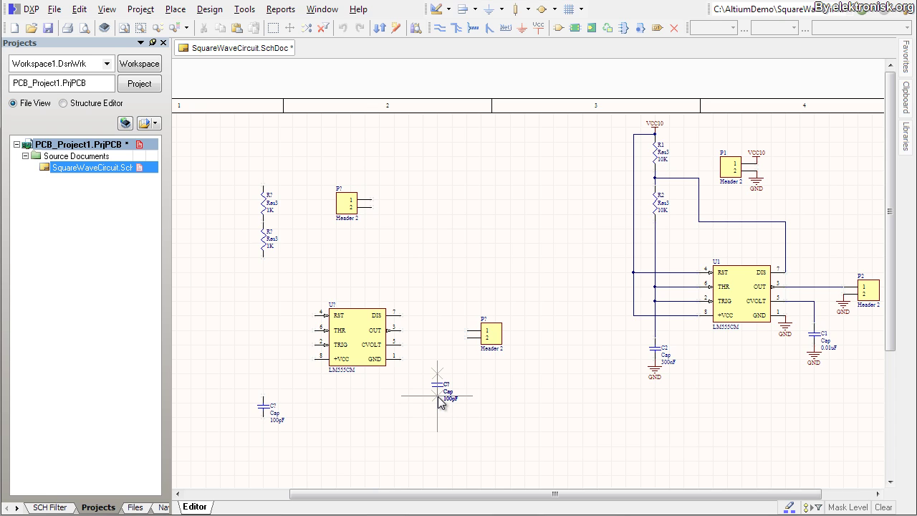
click(442, 399)
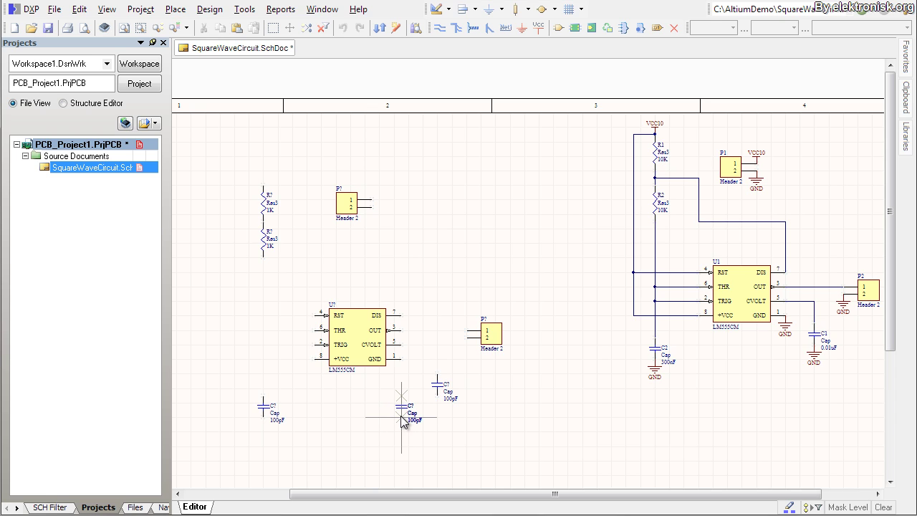
key(Escape)
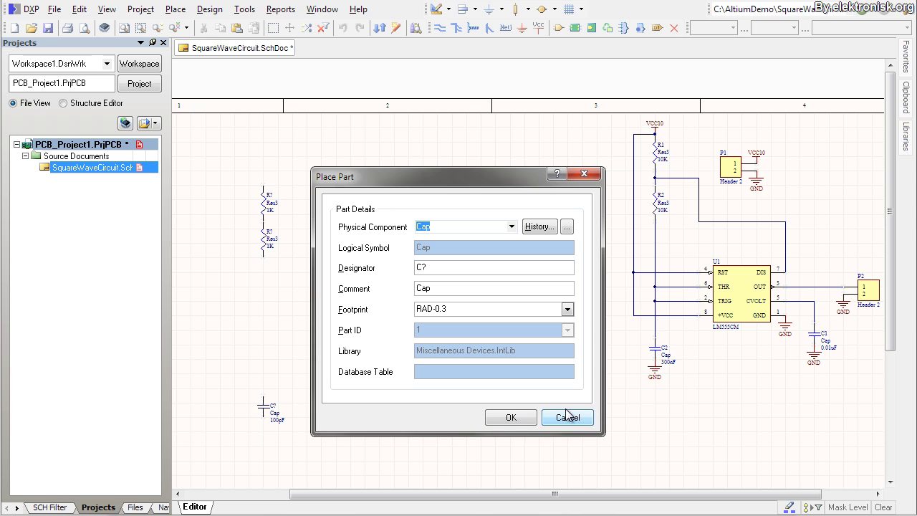
drag(459, 178, 497, 108)
click(607, 347)
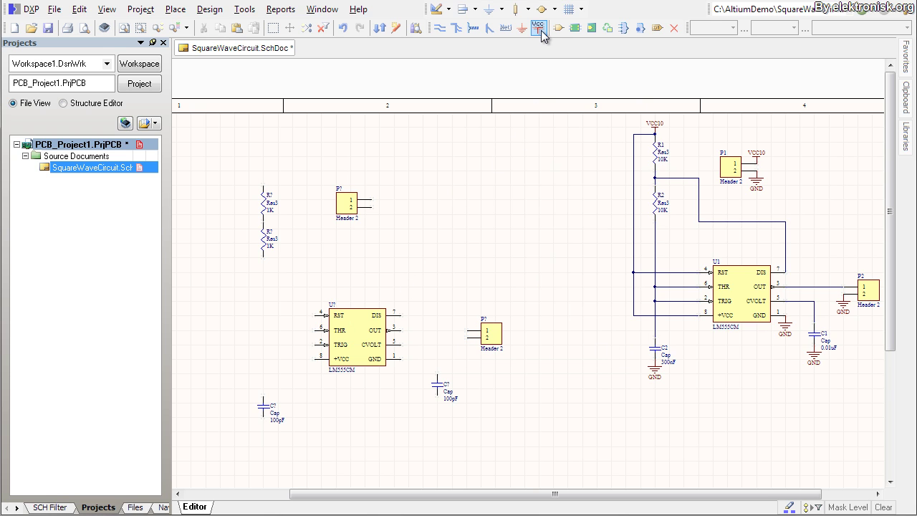
ctrl+scroll(670, 132, up, 4)
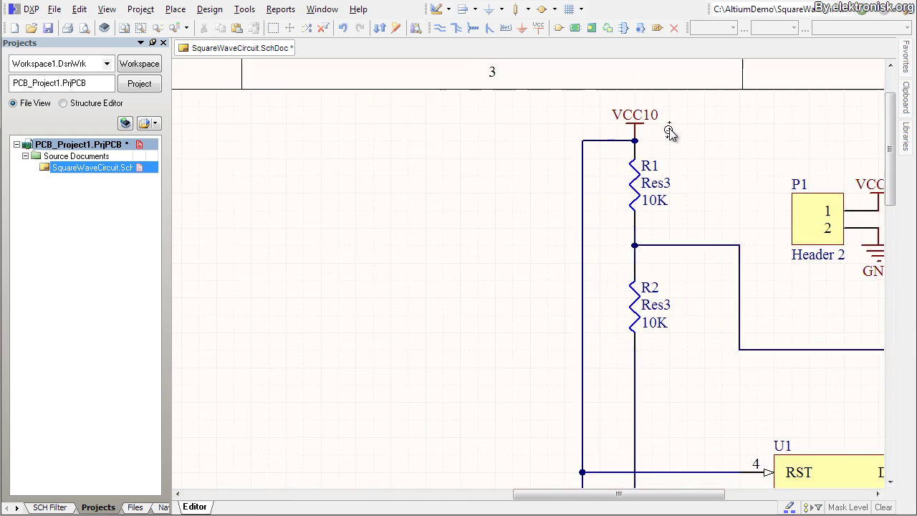
right_drag(678, 204, 417, 179)
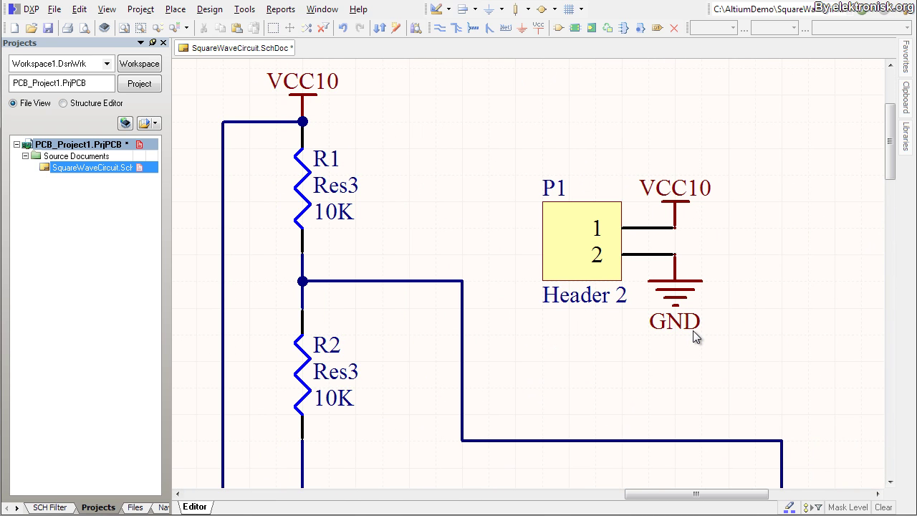
Start placing a power port and rename its net from VCC to VCC10
ctrl+scroll(696, 241, down, 6)
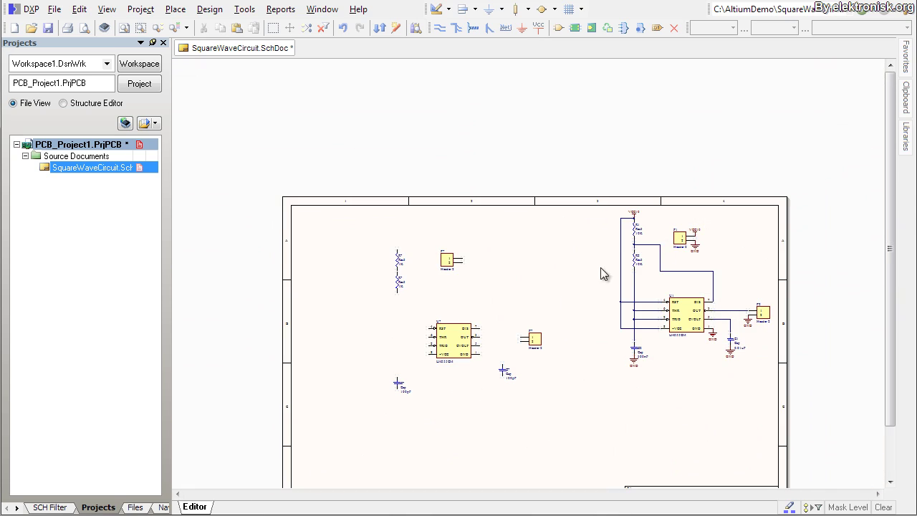
ctrl+scroll(413, 348, up, 4)
scroll(494, 158, right, 2)
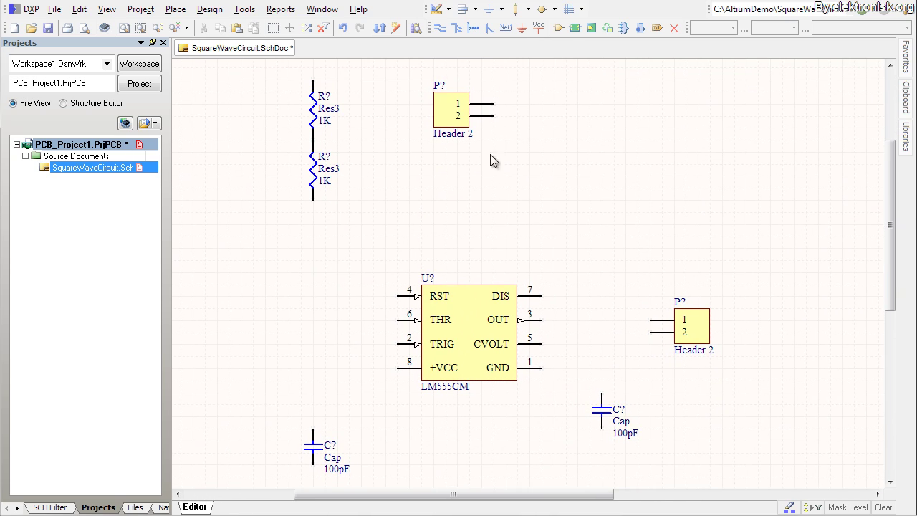
click(542, 32)
right_drag(375, 164, 341, 385)
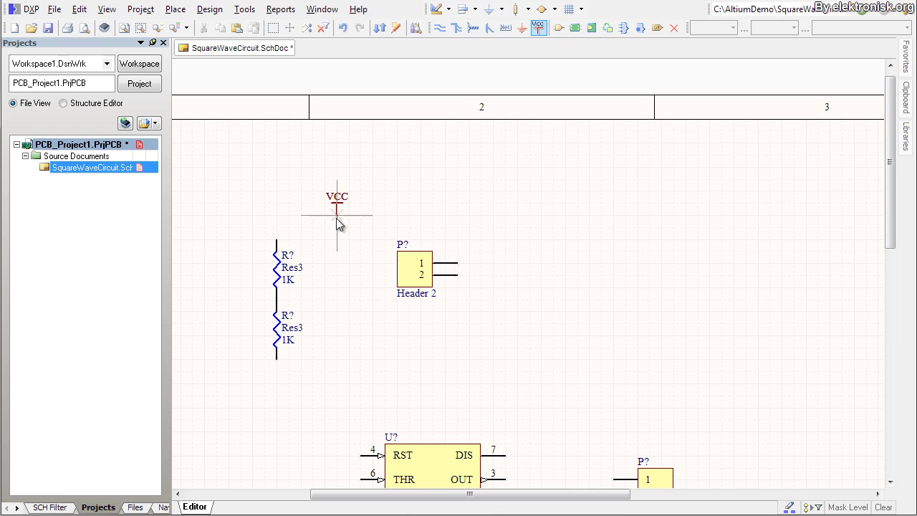
key(Tab)
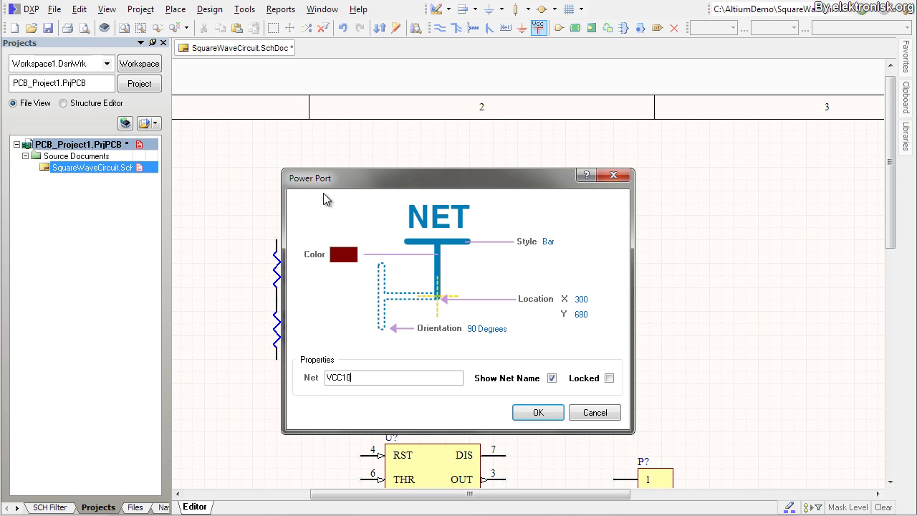
click(538, 413)
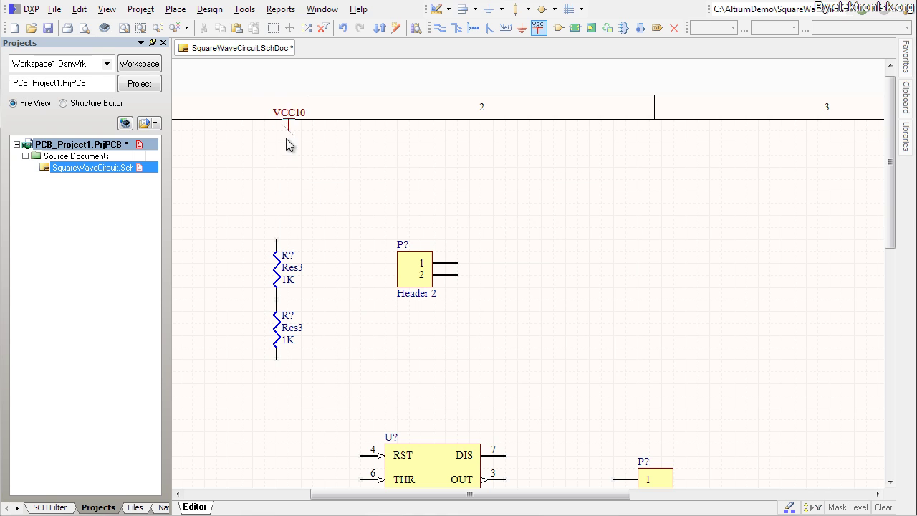
Place VCC10 power ports on the upper resistor's top pin and on header P? pin 1
click(278, 242)
right_drag(528, 362, 549, 354)
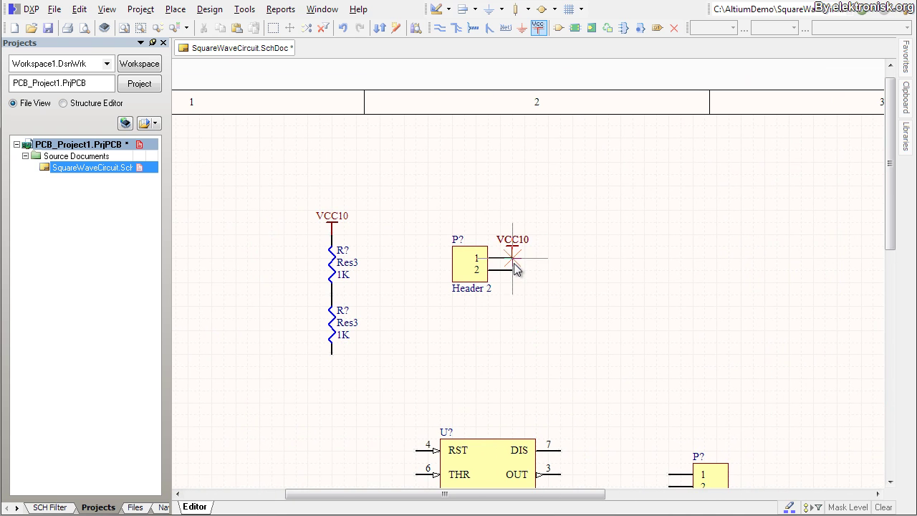
ctrl+scroll(517, 269, up, 2)
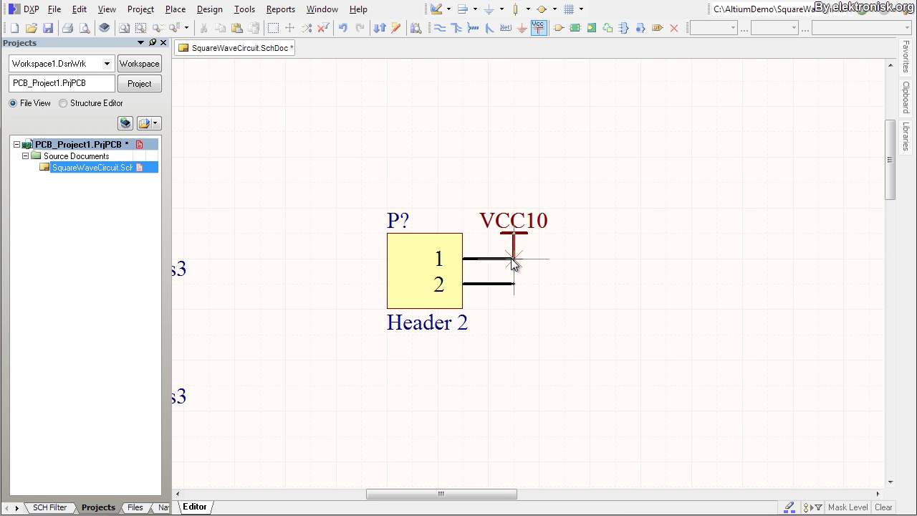
click(512, 259)
ctrl+scroll(571, 283, down, 4)
right_drag(571, 286, 338, 191)
right_drag(387, 255, 418, 339)
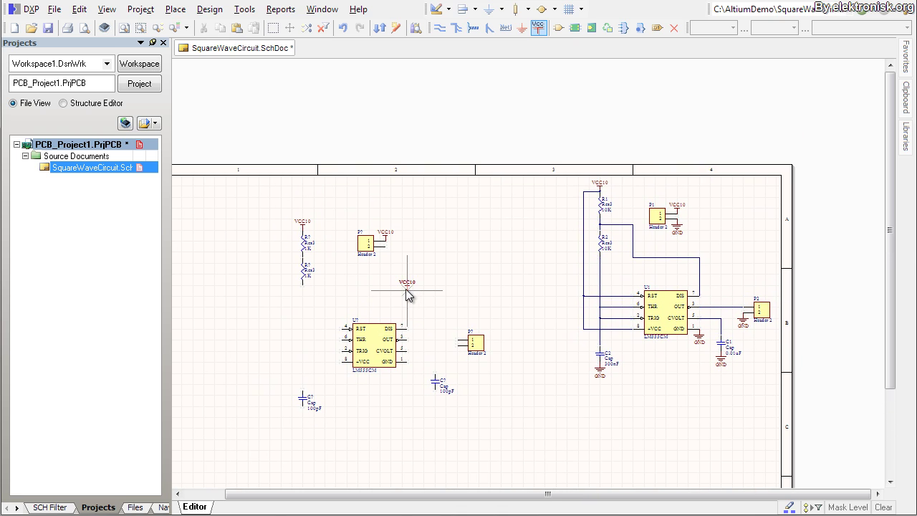
key(Escape)
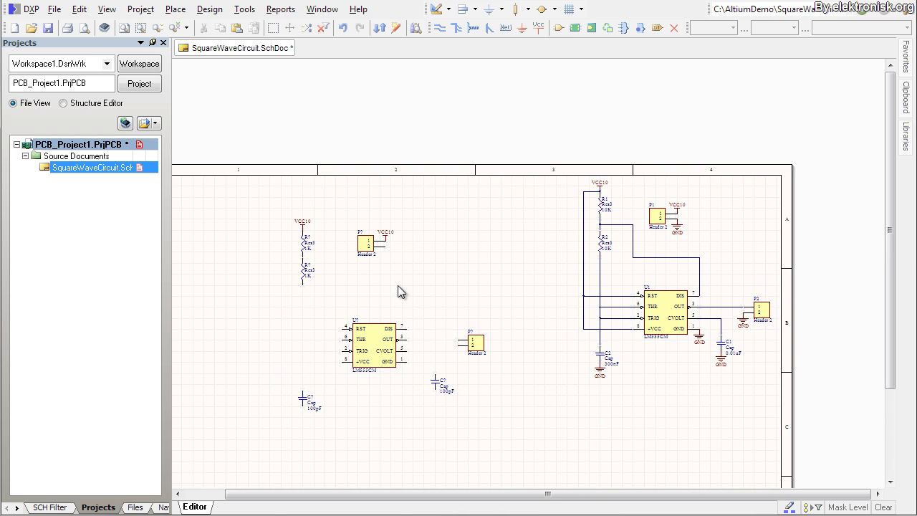
Attach GND symbols to the left and middle 100pF capacitors, the 555's GND pin and the header pin
click(521, 26)
scroll(305, 319, down, 3)
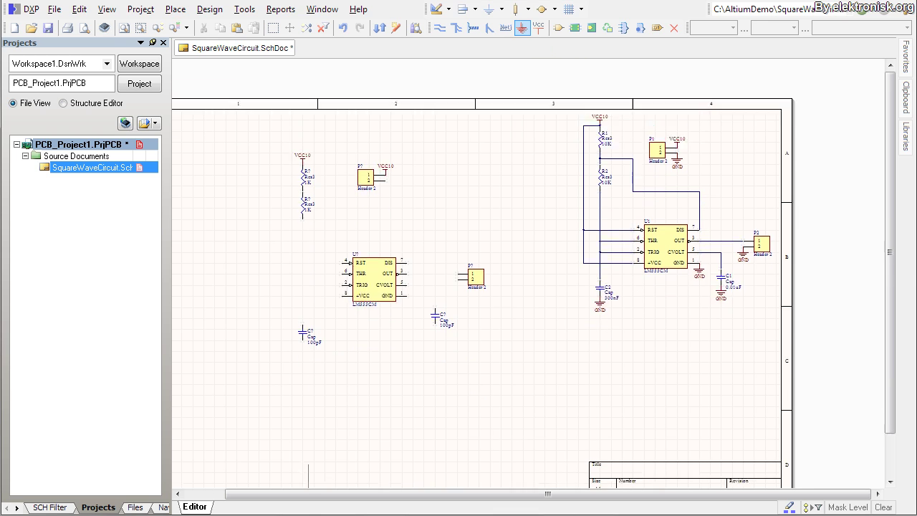
click(304, 318)
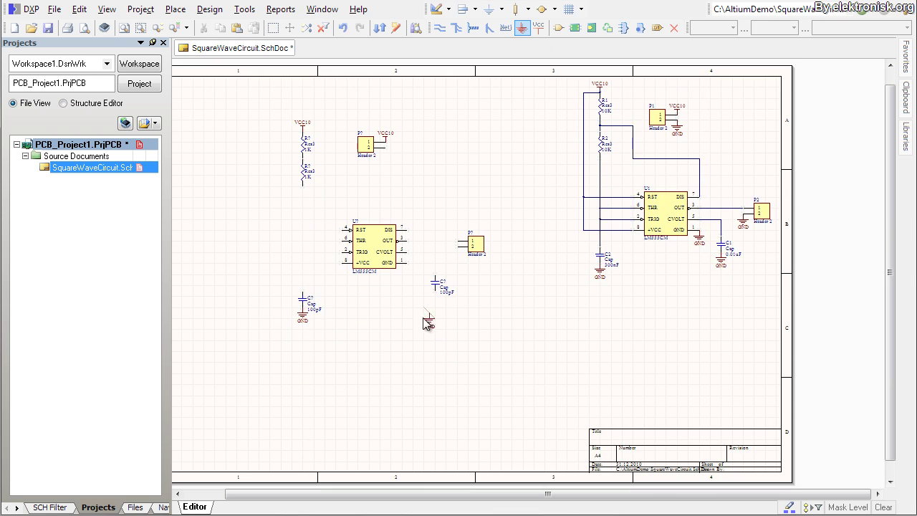
click(436, 300)
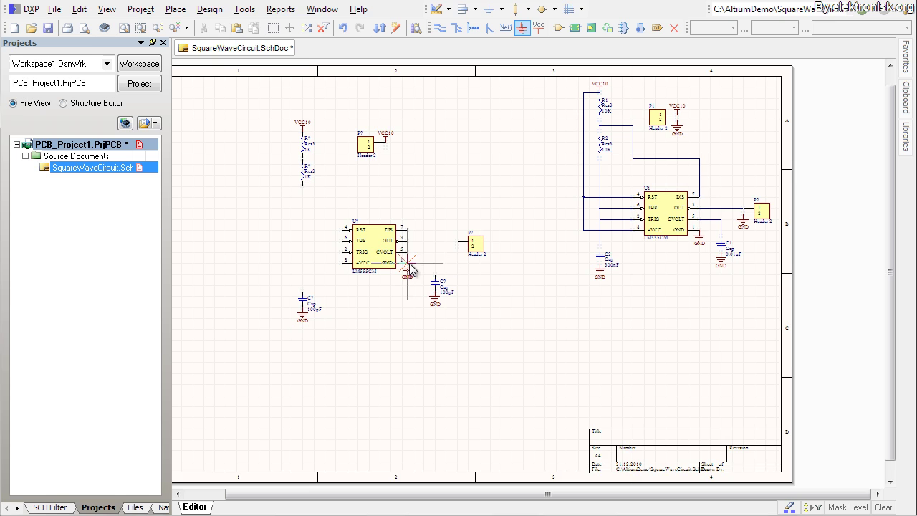
click(408, 266)
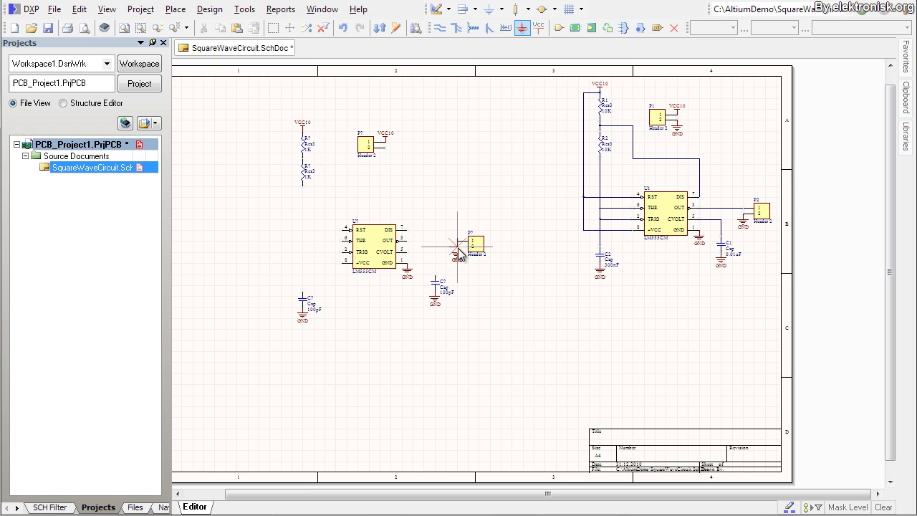
click(458, 249)
key(Escape)
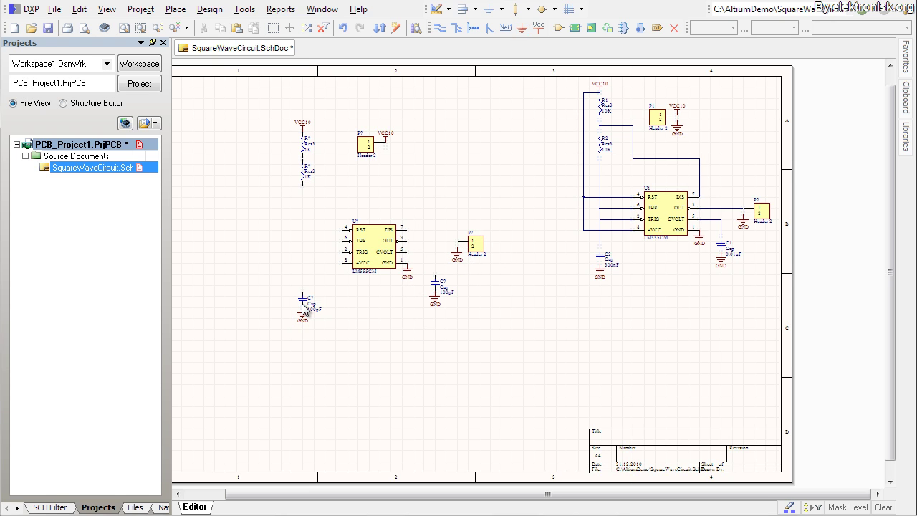
Wire the lower resistor's bottom down to the left 100pF capacitor
click(440, 30)
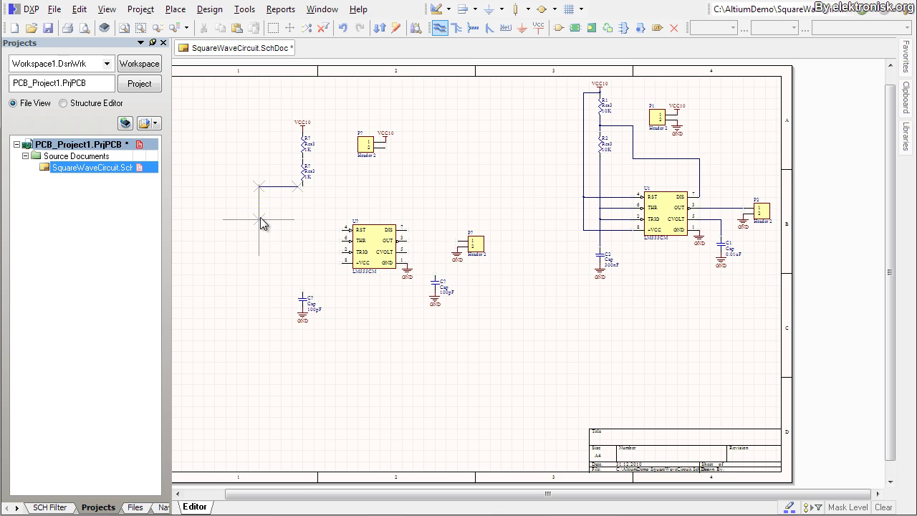
key(Escape)
click(440, 28)
click(303, 185)
click(303, 295)
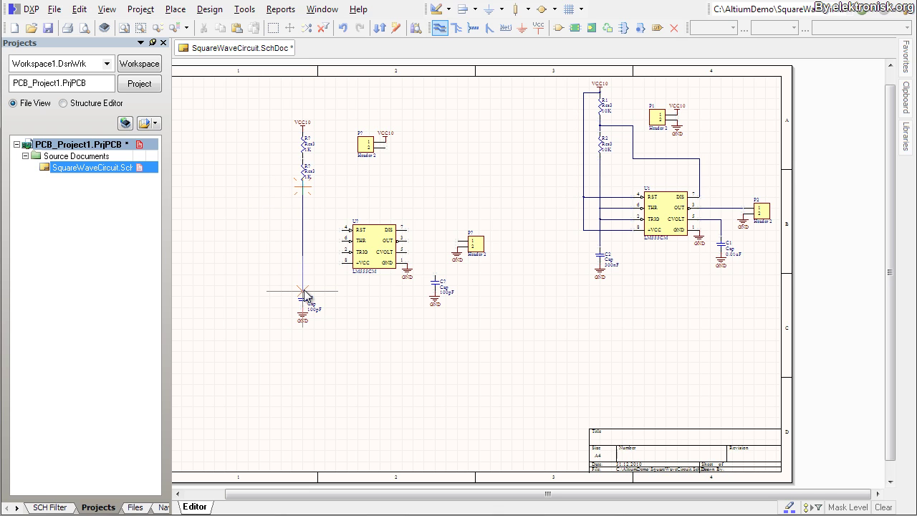
key(Escape)
Connect the 555's THR and TRIG pins to the vertical resistor-capacitor wire
ctrl+scroll(329, 245, up, 3)
key(p)
key(w)
click(343, 241)
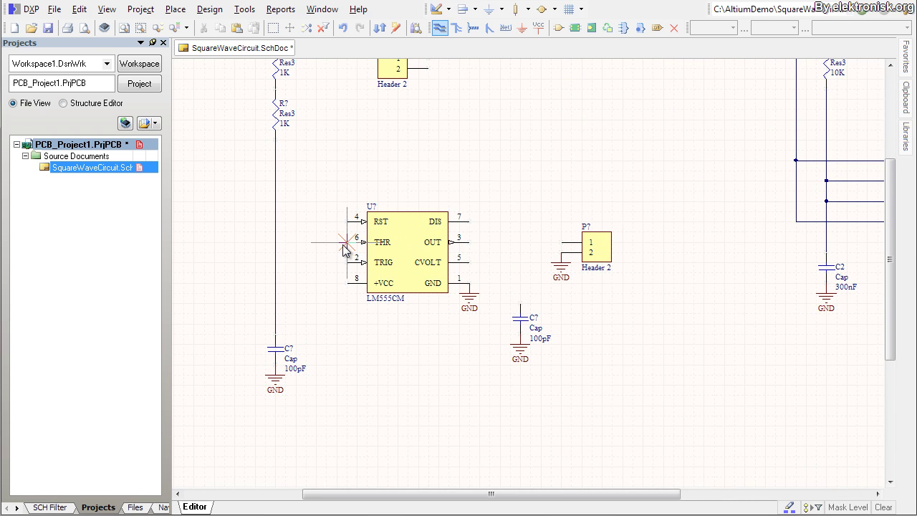
click(276, 242)
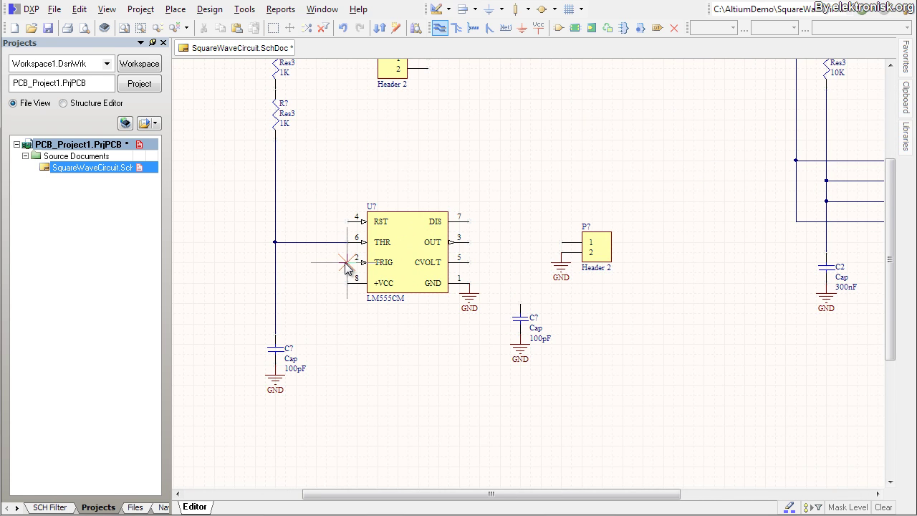
click(348, 262)
click(276, 263)
ctrl+scroll(321, 273, down, 3)
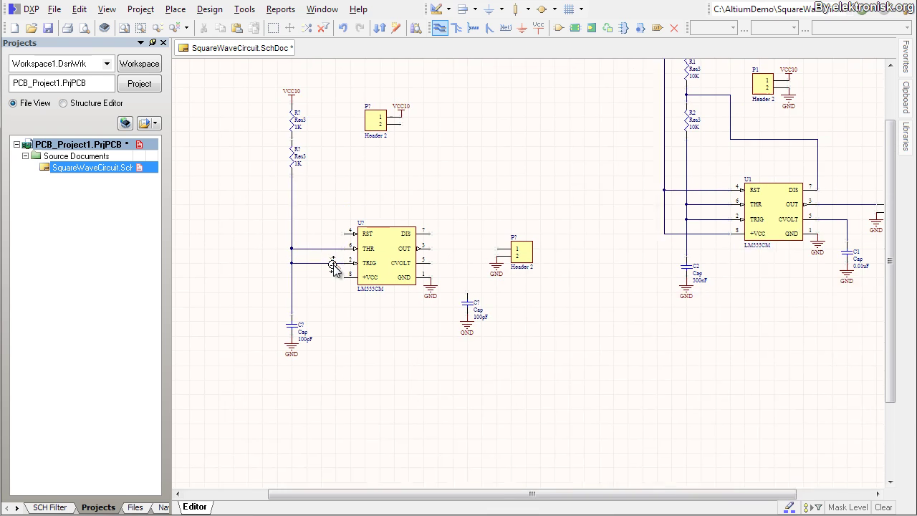
Wire the +VCC pin to RST and branch that corner up to the VCC10 supply
click(350, 276)
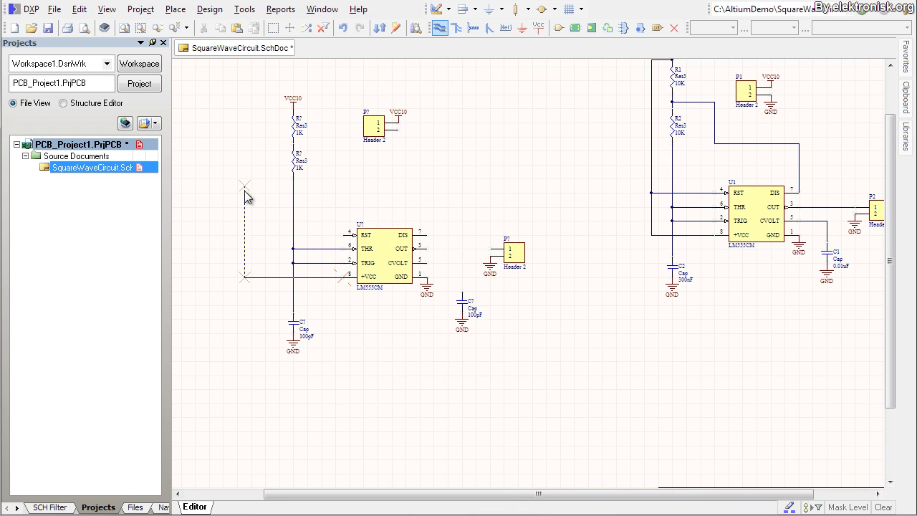
right_click(244, 215)
click(271, 237)
click(204, 181)
key(Escape)
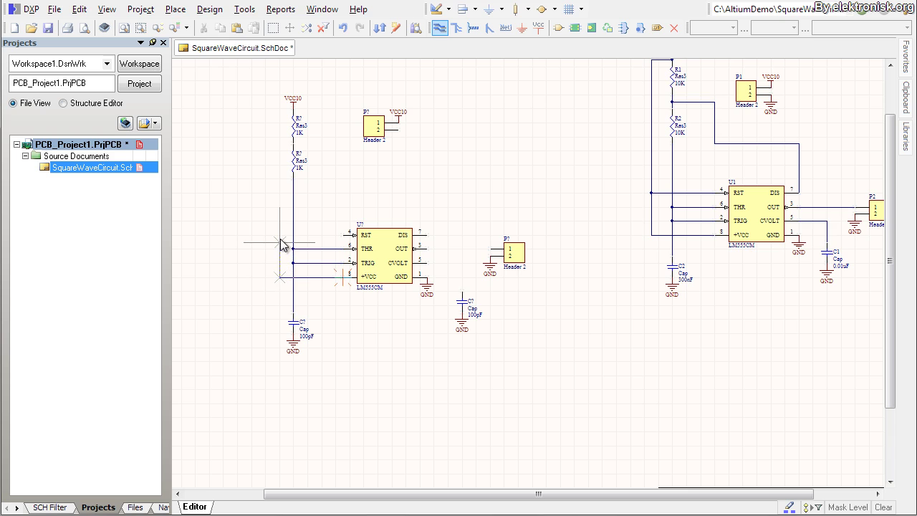
click(270, 234)
click(342, 236)
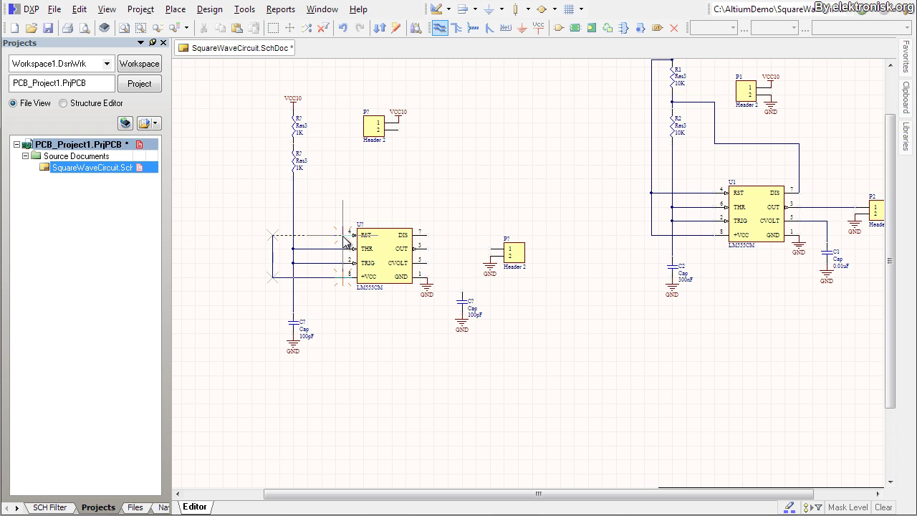
click(272, 235)
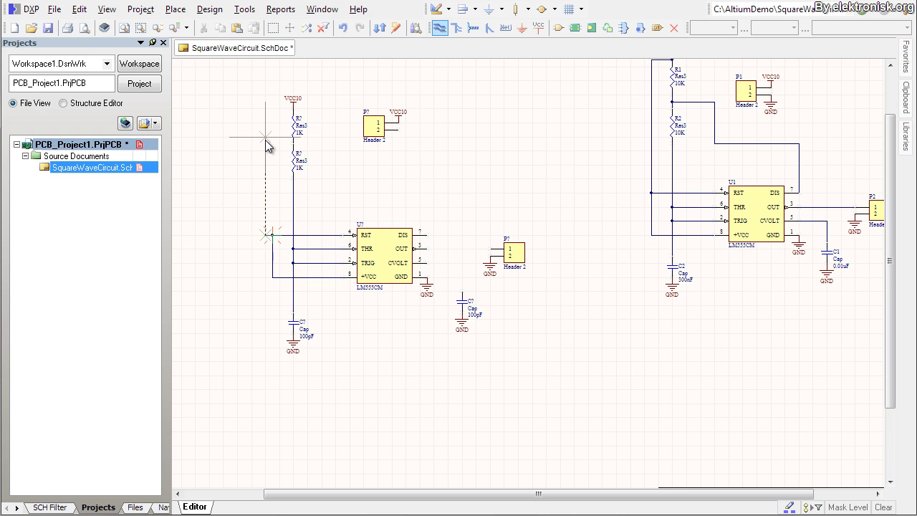
click(293, 108)
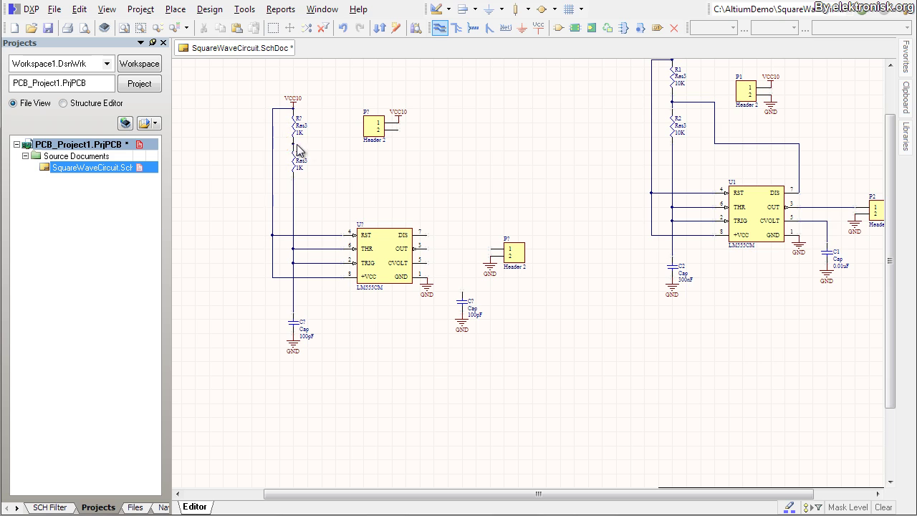
Wire the resistor junction to DIS, OUT to header pin 1, and the middle capacitor to CVOLT pin 5
click(294, 145)
key(space)
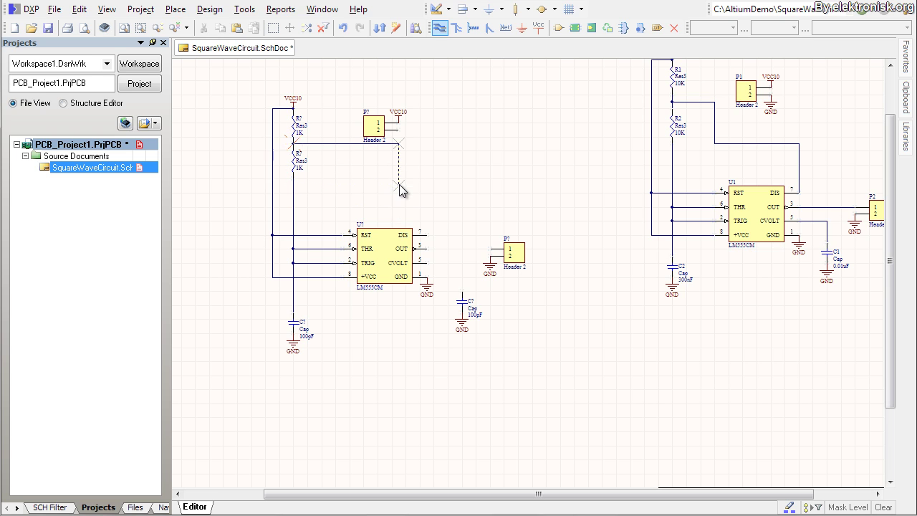
click(428, 236)
click(428, 248)
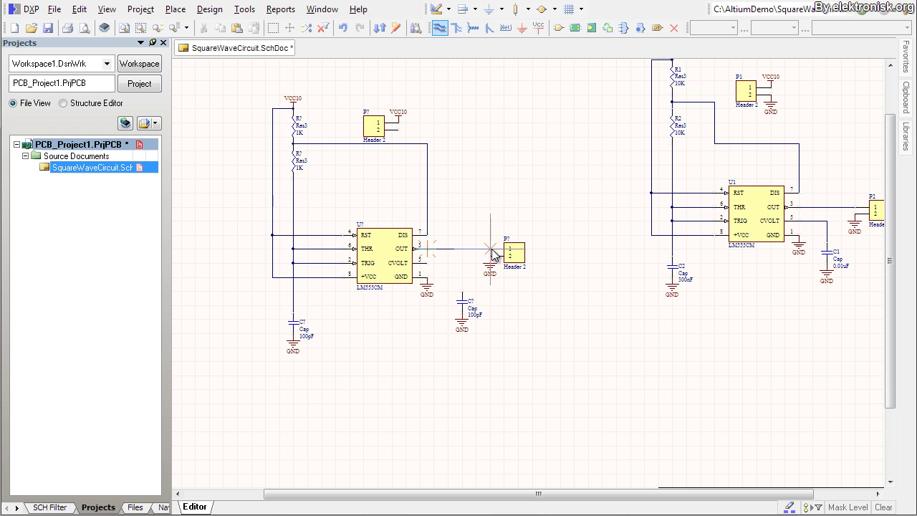
click(492, 249)
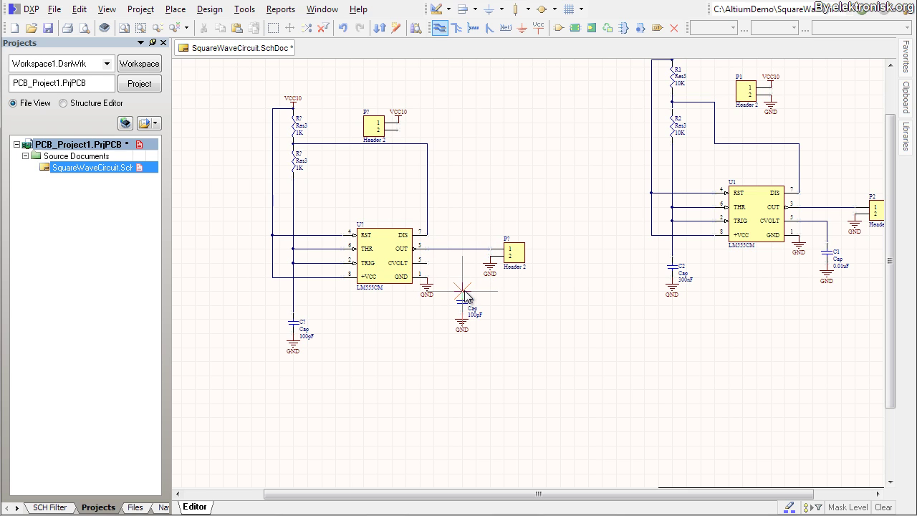
click(462, 295)
click(428, 263)
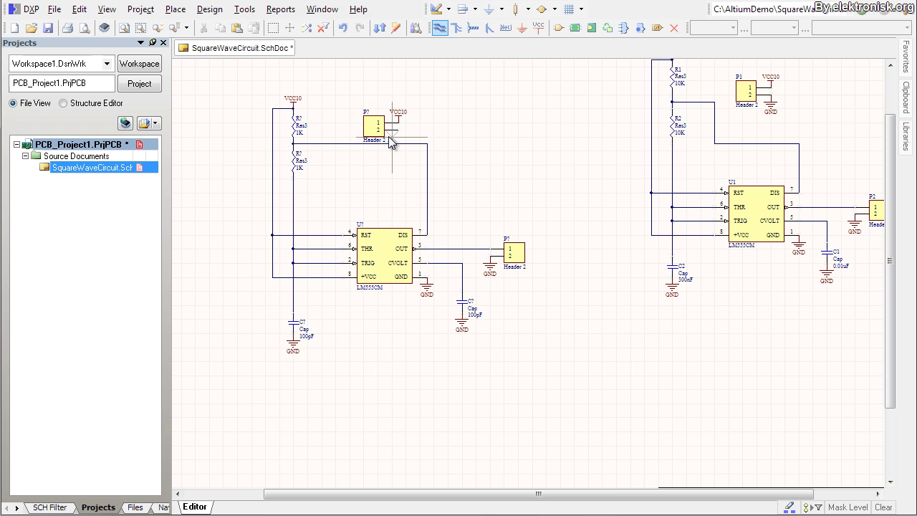
Copy the GND symbol from reference header P1 onto the new Header P? pin 2
ctrl+scroll(392, 129, up, 2)
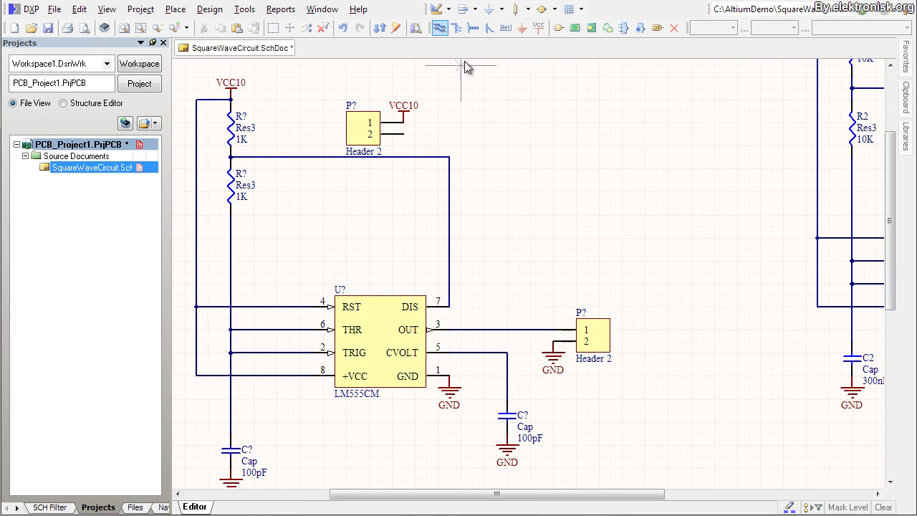
scroll(473, 72, up, 3)
key(Escape)
click(520, 29)
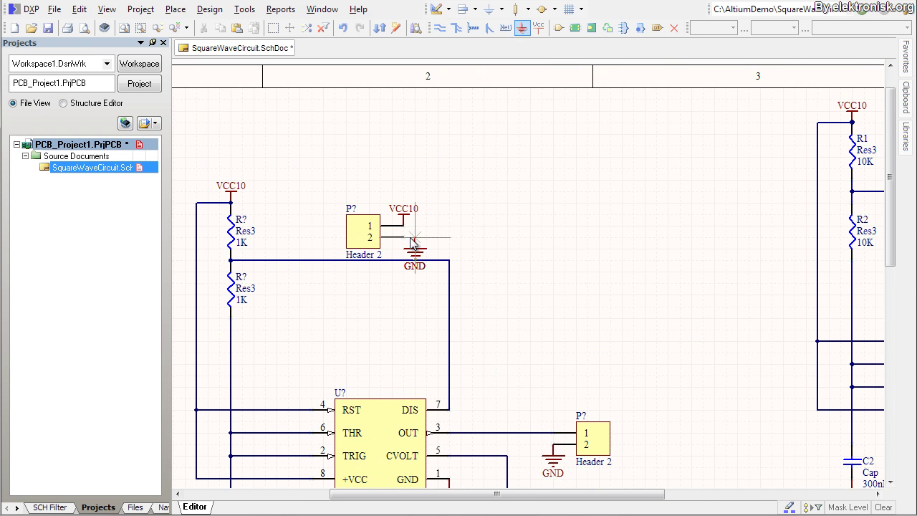
key(Escape)
right_drag(581, 297, 423, 222)
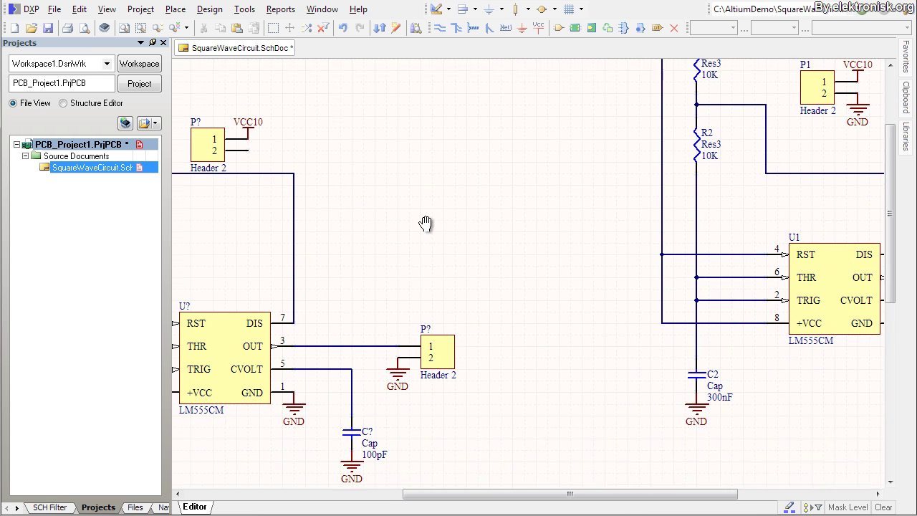
click(850, 113)
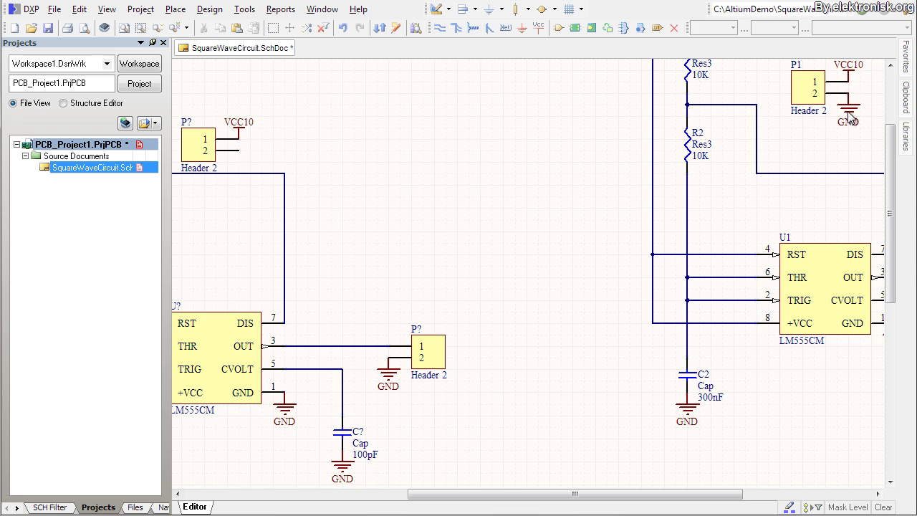
key(ctrl+c)
key(ctrl+v)
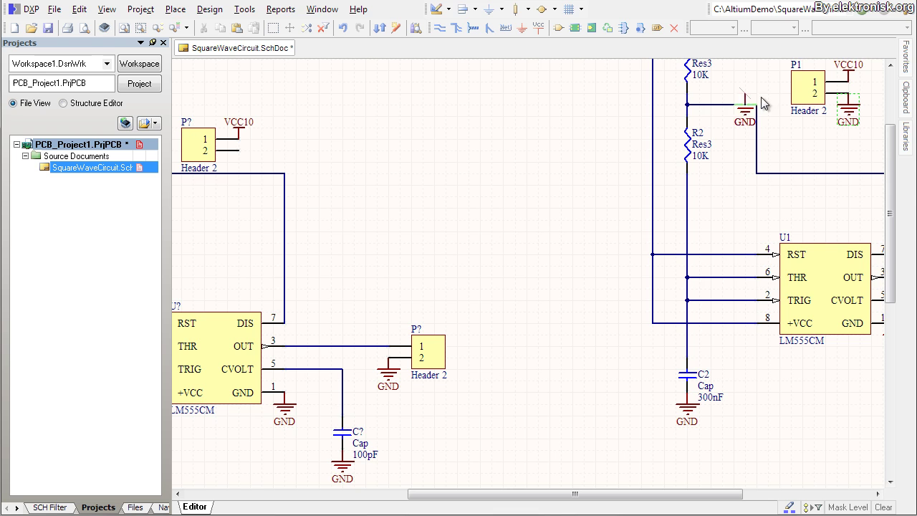
click(239, 151)
Nudge Header P? slightly upward so pin 2 meets its ground
right_drag(347, 172, 506, 188)
drag(287, 103, 451, 229)
drag(364, 169, 374, 146)
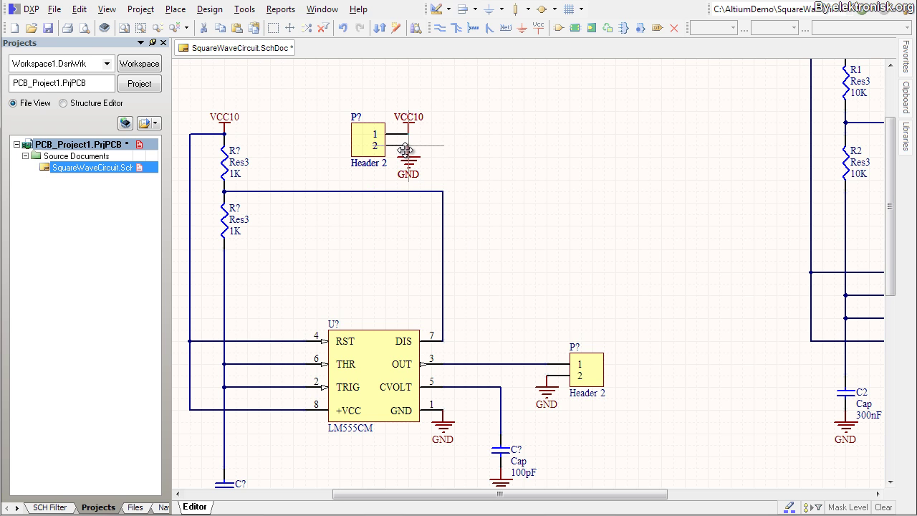
click(525, 185)
right_drag(543, 223, 451, 183)
ctrl+scroll(452, 184, down, 2)
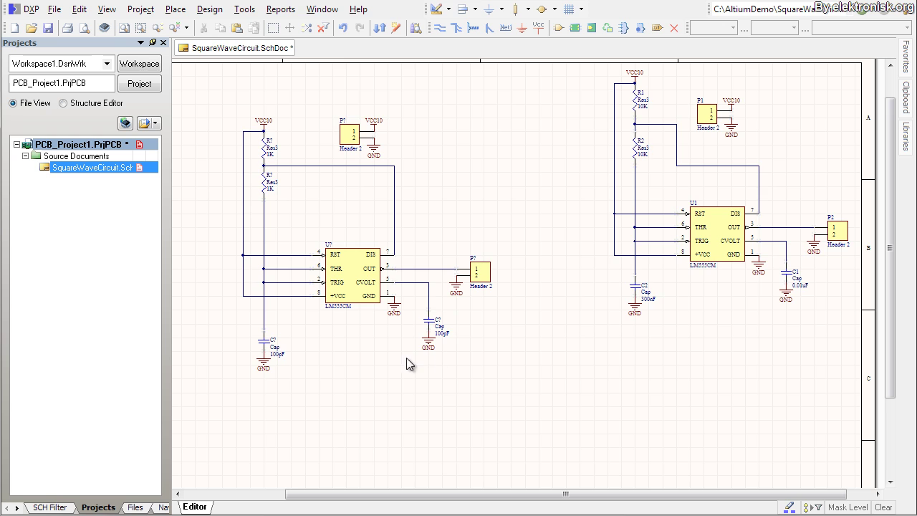
Shift the CVOLT 100pF capacitor slightly left, undoing an accidental larger move
ctrl+scroll(406, 361, up, 4)
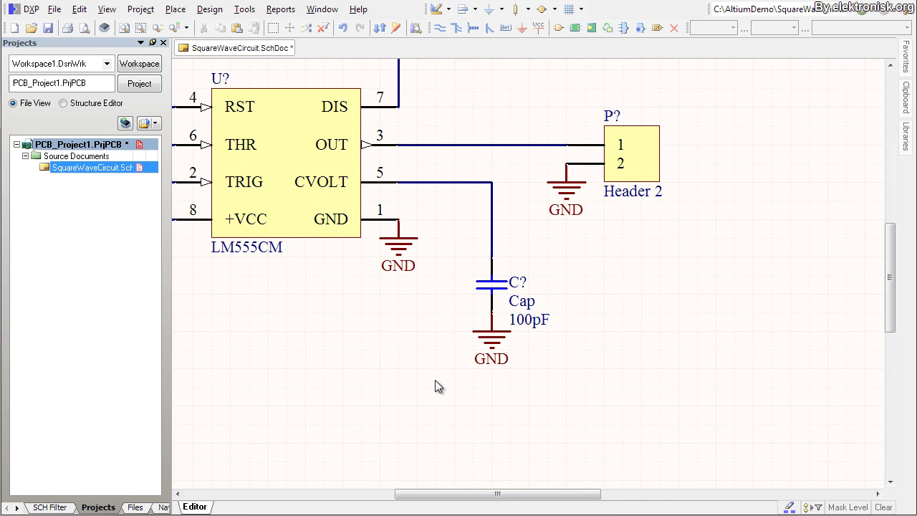
drag(486, 290, 594, 287)
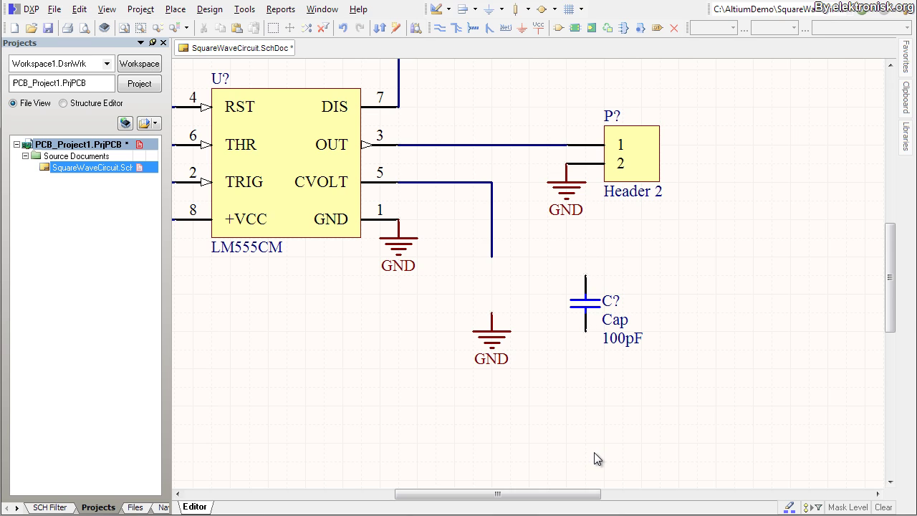
key(ctrl+z)
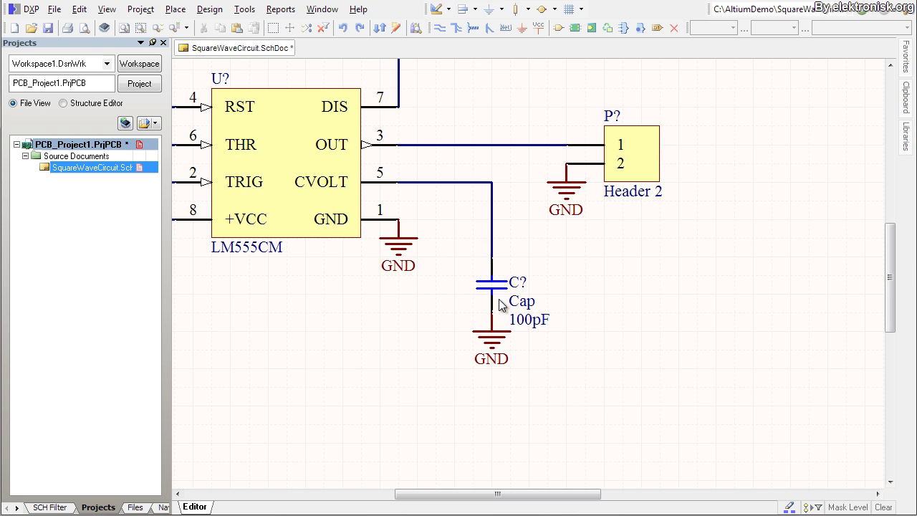
mouse_move(496, 293)
mouse_down()
mouse_move(532, 289)
mouse_move(494, 329)
mouse_move(475, 202)
mouse_move(501, 331)
mouse_move(520, 329)
mouse_move(514, 293)
mouse_move(483, 289)
mouse_up()
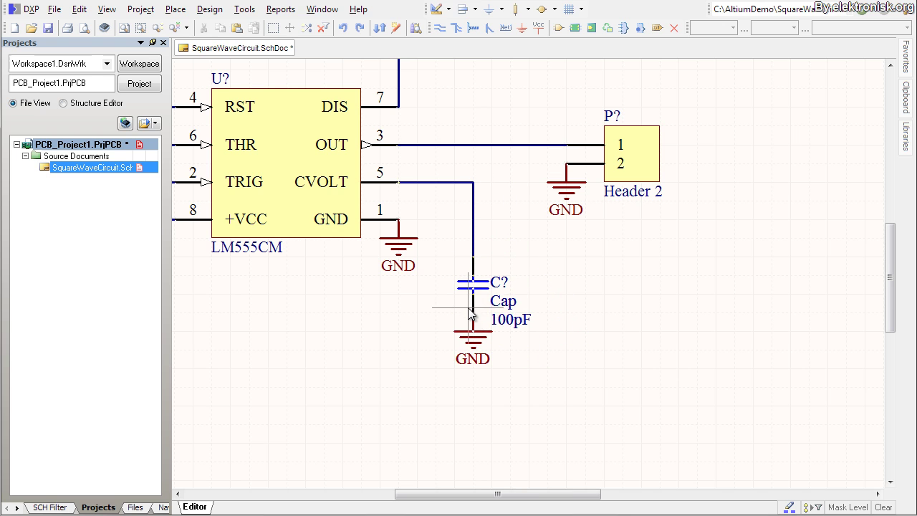
mouse_move(400, 240)
mouse_down()
mouse_move(430, 283)
mouse_move(397, 227)
mouse_up()
ctrl+scroll(383, 357, down, 5)
right_drag(383, 357, 349, 395)
ctrl+scroll(353, 396, up, 1)
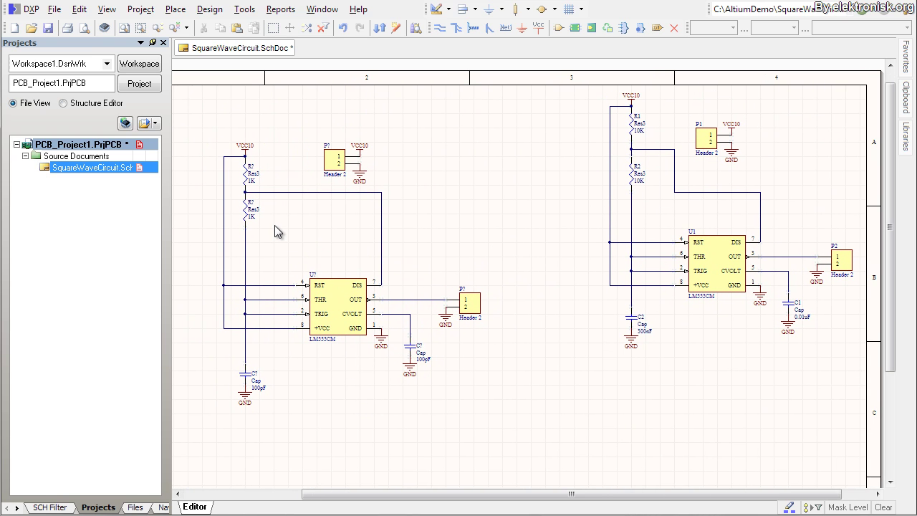
Change the upper Res3 resistor's Value parameter from 1K to 10K in Component Properties
right_drag(276, 227, 288, 260)
ctrl+scroll(271, 235, up, 4)
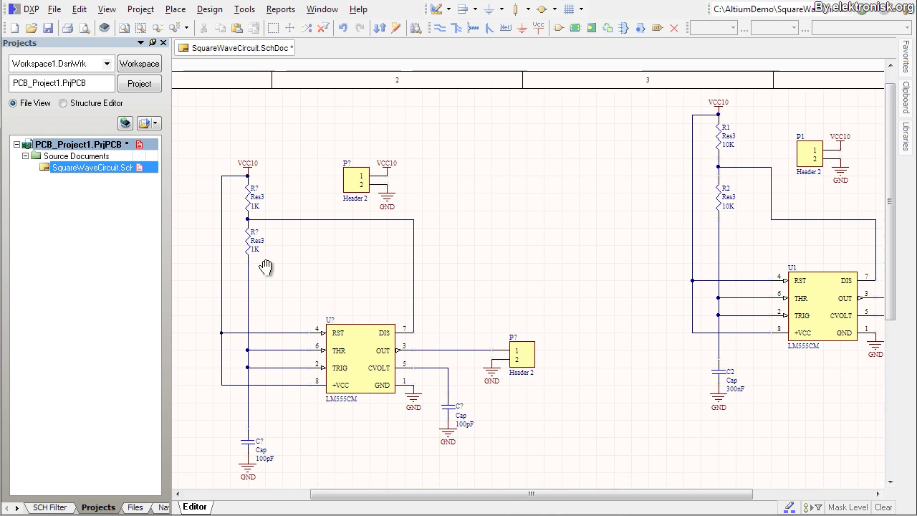
ctrl+scroll(338, 215, up, 1)
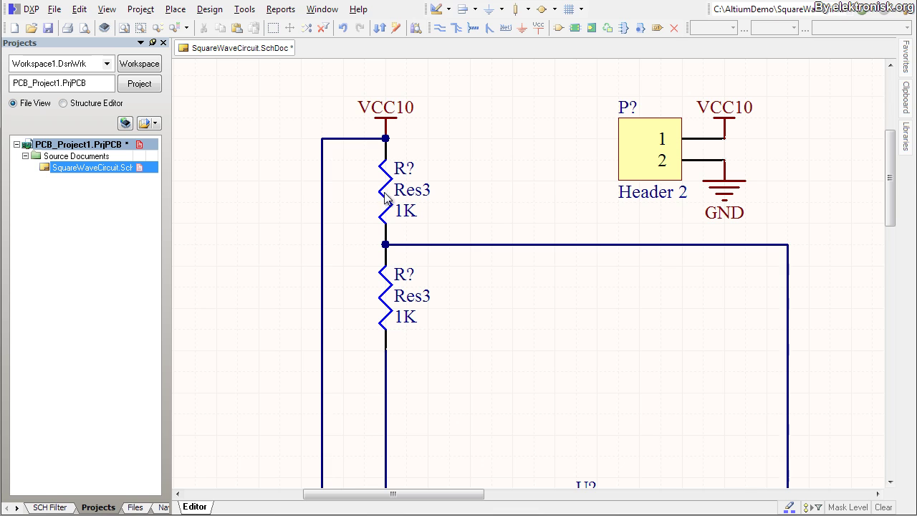
double_click(385, 188)
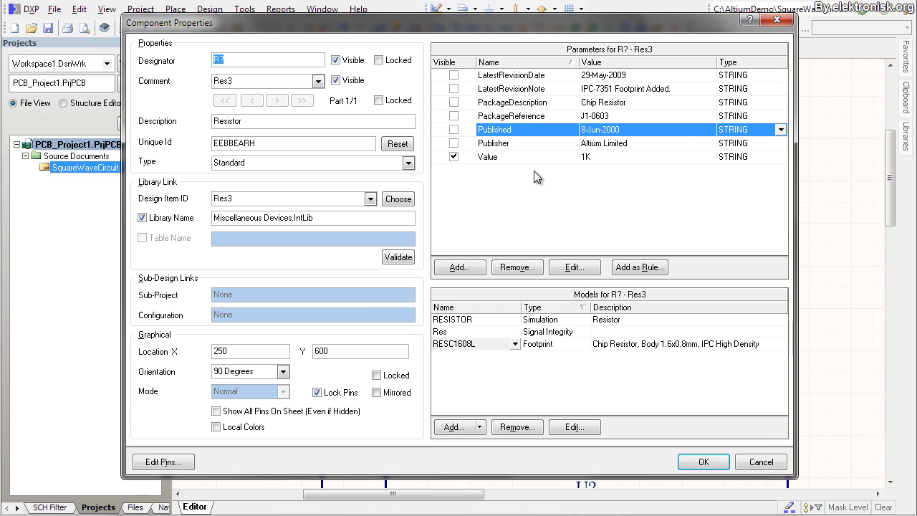
click(618, 158)
click(604, 157)
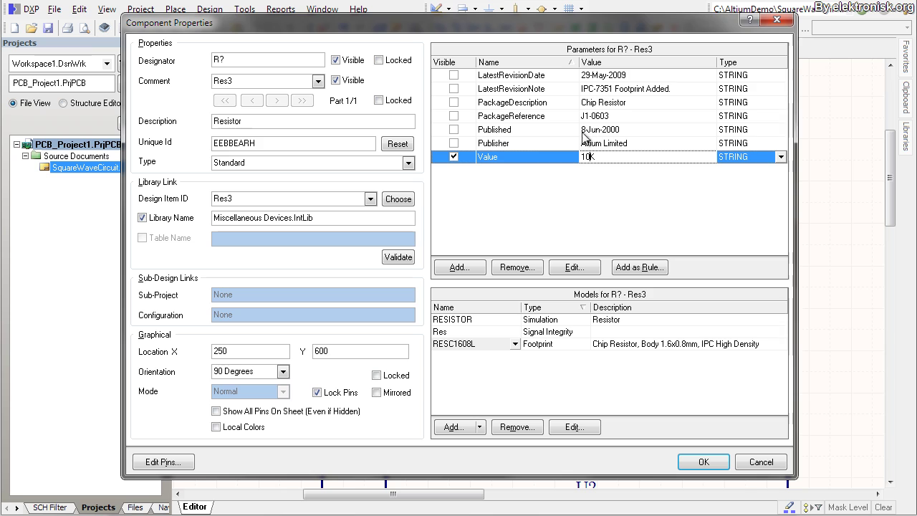
click(702, 463)
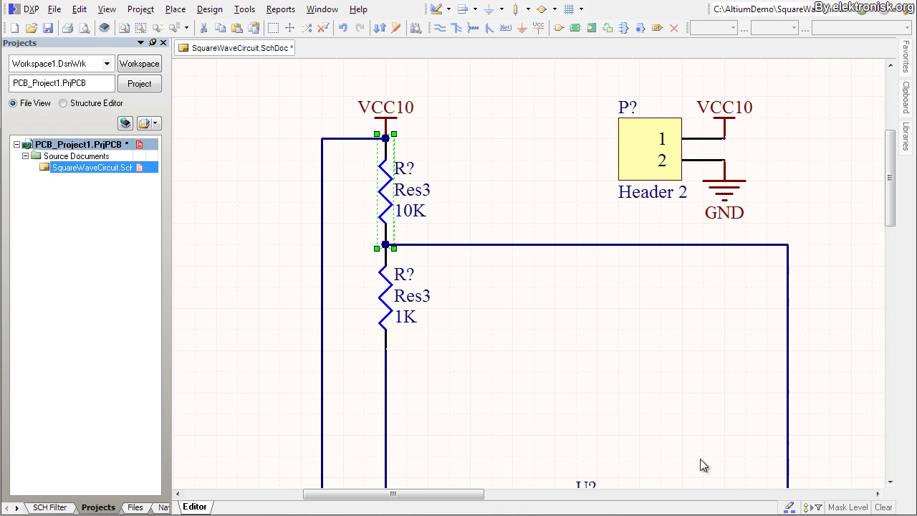
Edit the lower resistor's value text in place from 1K to 10K
click(403, 324)
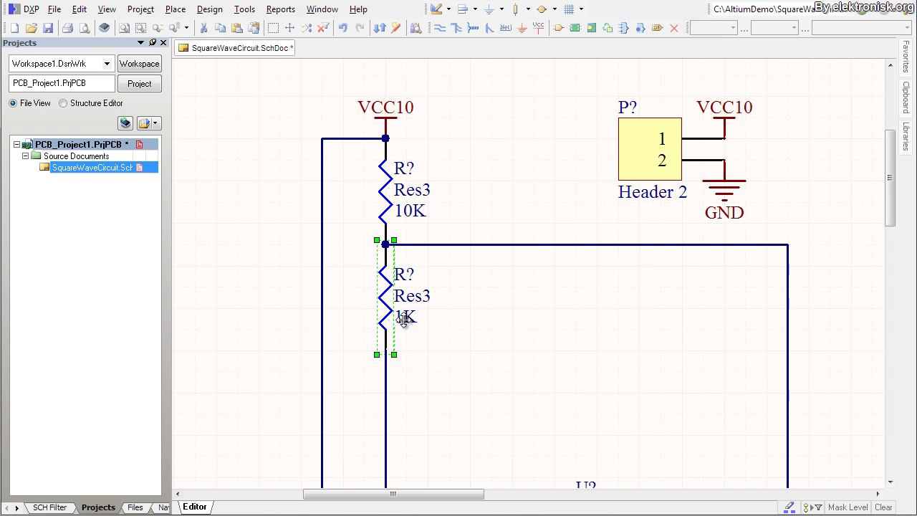
click(405, 323)
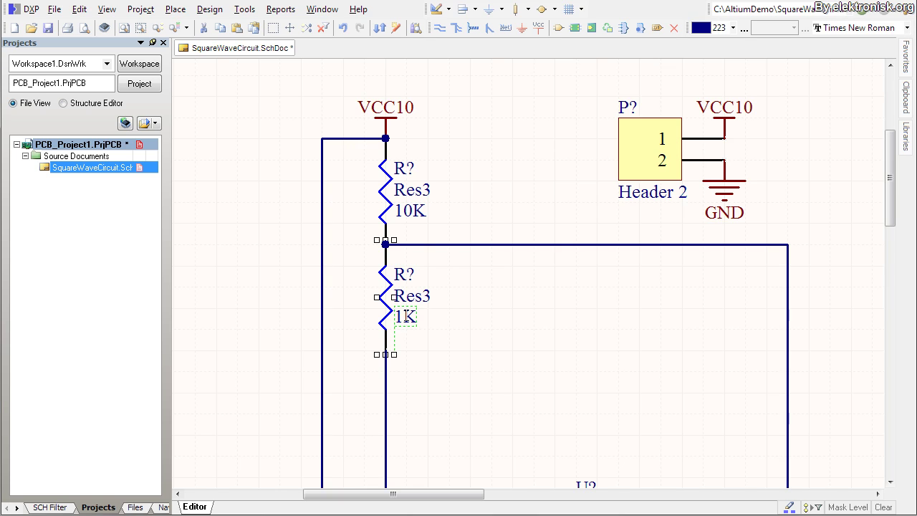
click(405, 317)
text(0)
key(Return)
scroll(551, 410, down, 3)
ctrl+scroll(438, 349, down, 3)
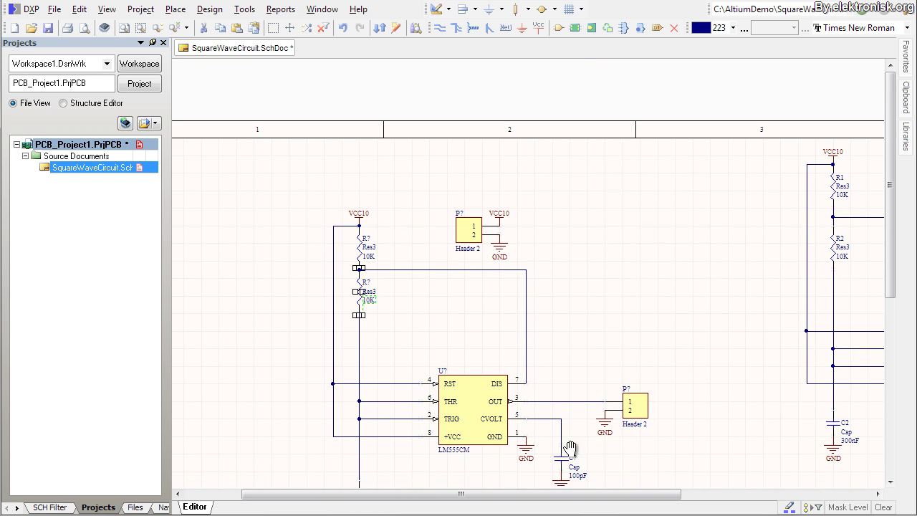
scroll(566, 405, down, 1)
Bring the capacitors below the 555 into view and select the one under the resistor chain
right_drag(566, 405, 543, 259)
ctrl+scroll(418, 281, up, 1)
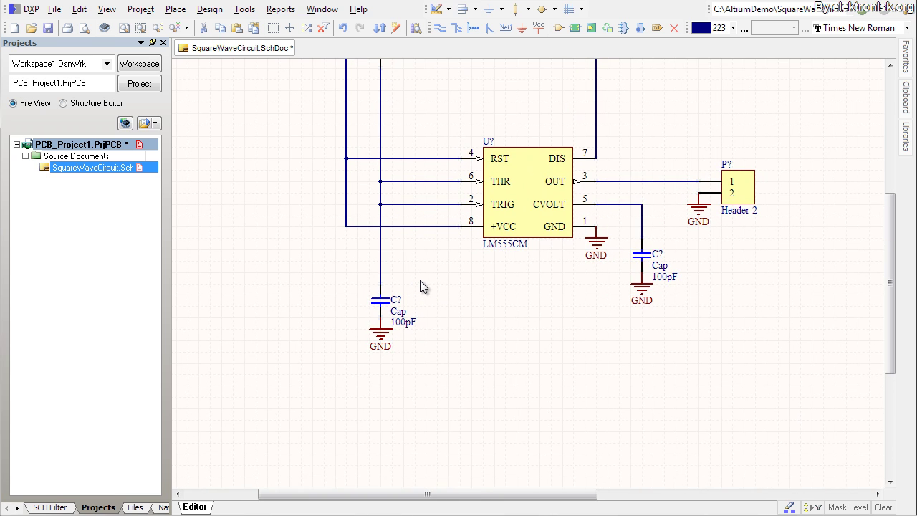
right_drag(475, 283, 434, 313)
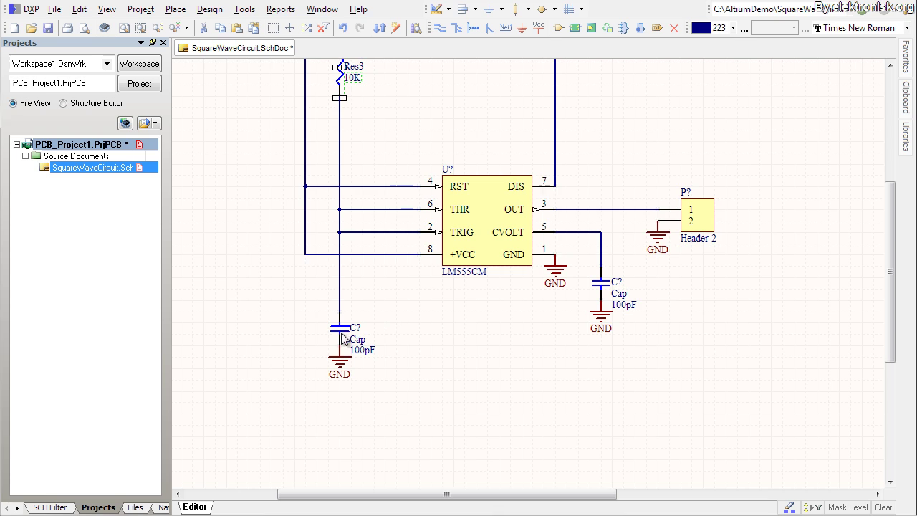
click(341, 333)
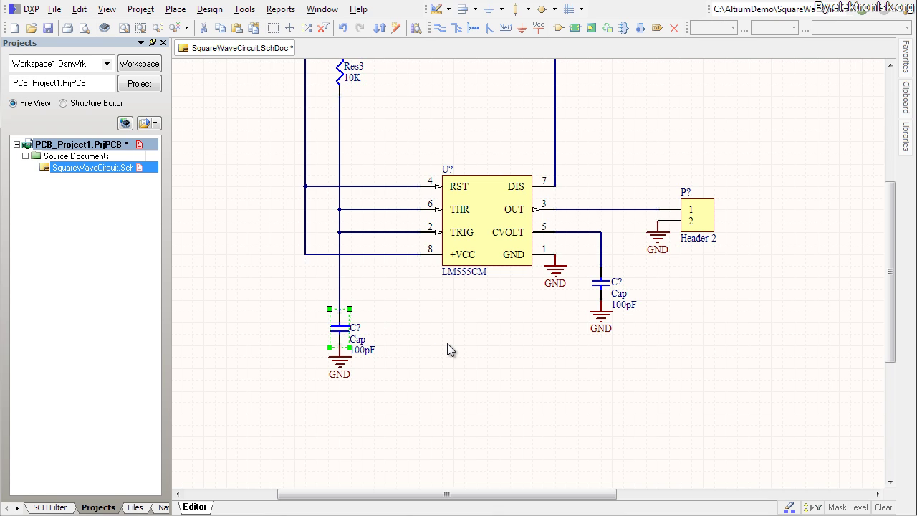
Delete both 100pF capacitors, including the one on the CVOLT line
key(Delete)
click(601, 286)
key(Delete)
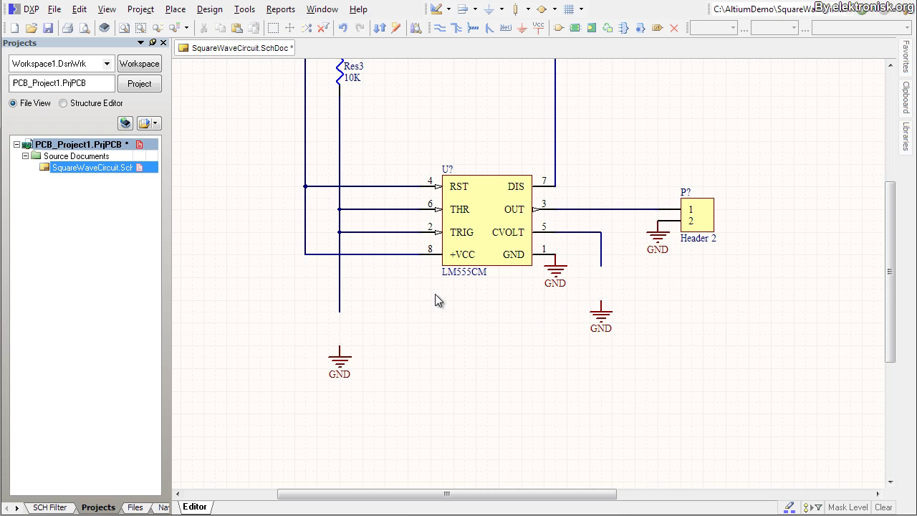
Start placing a new Cap part and open its Component Properties
key(p)
key(p)
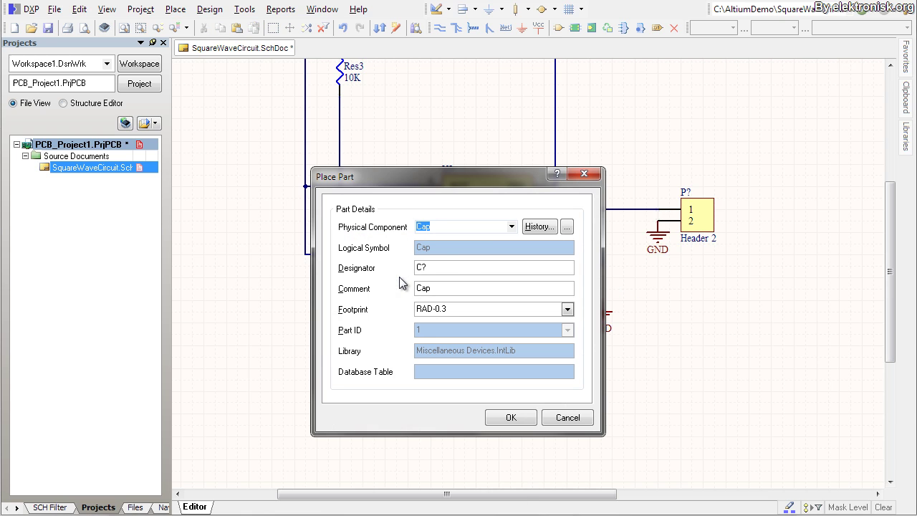
click(510, 228)
click(476, 237)
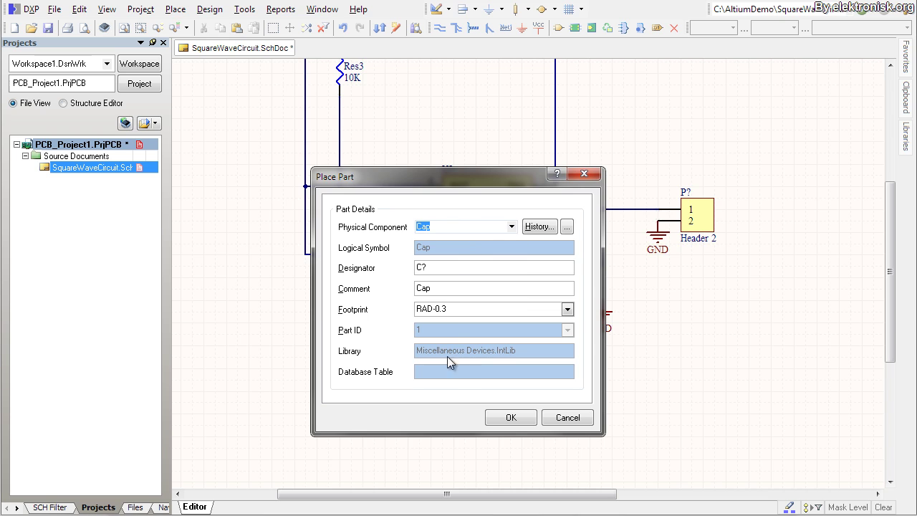
click(512, 420)
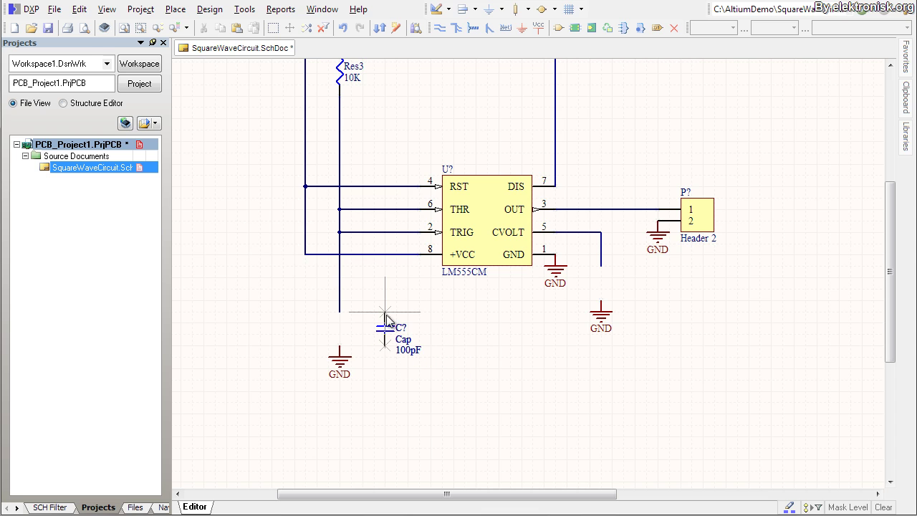
key(Tab)
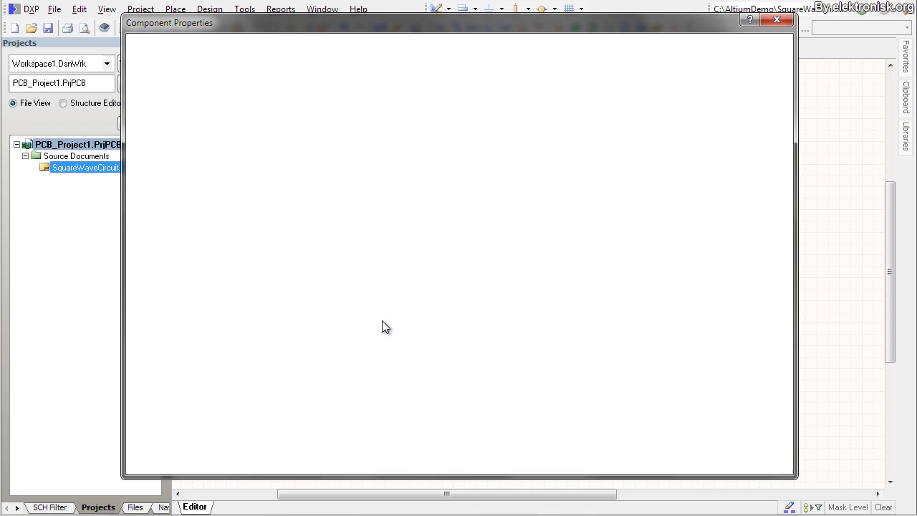
Change the replacement capacitor's Value from 100pF to 300nF
click(609, 146)
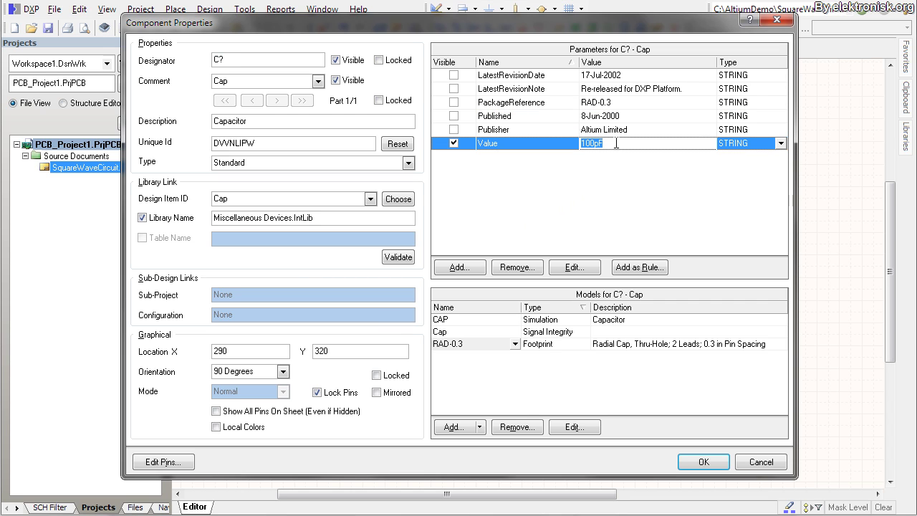
text(300n)
click(502, 345)
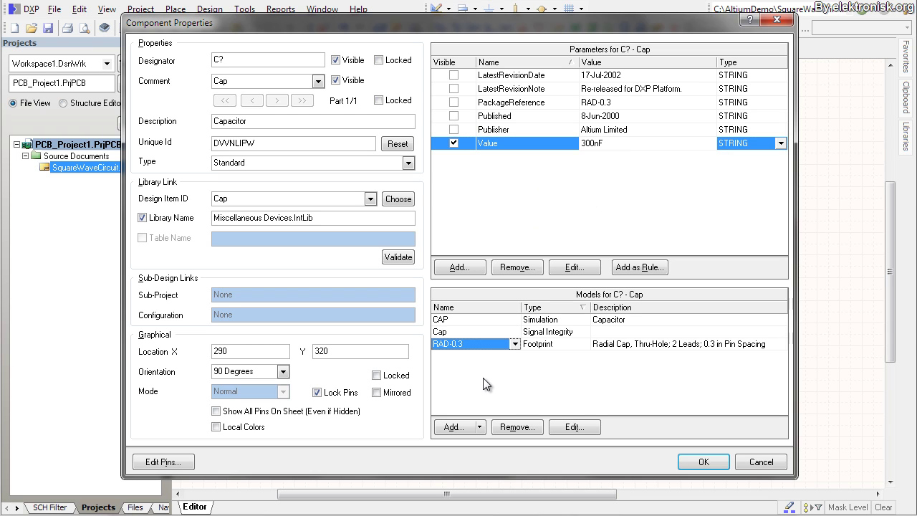
Add the CAPC1608L footprint from Miscellaneous Devices to the 300nF capacitor and confirm its properties
click(480, 428)
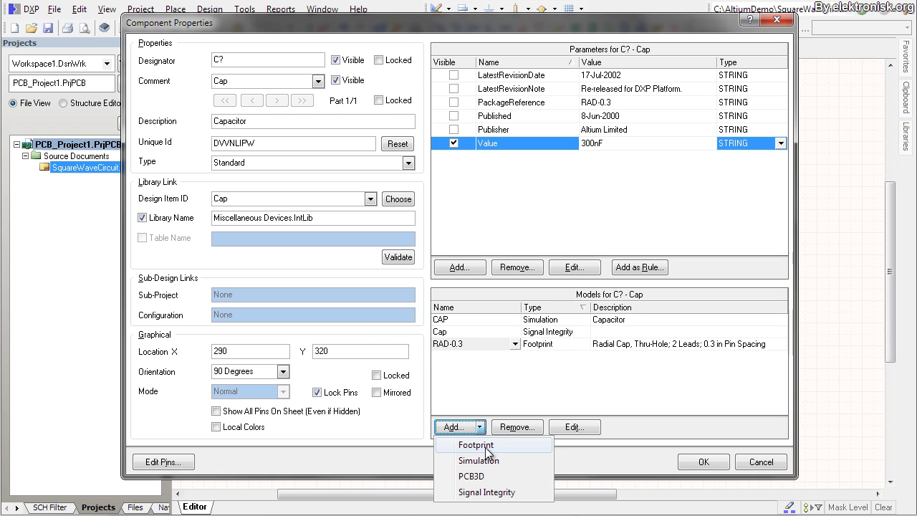
click(476, 445)
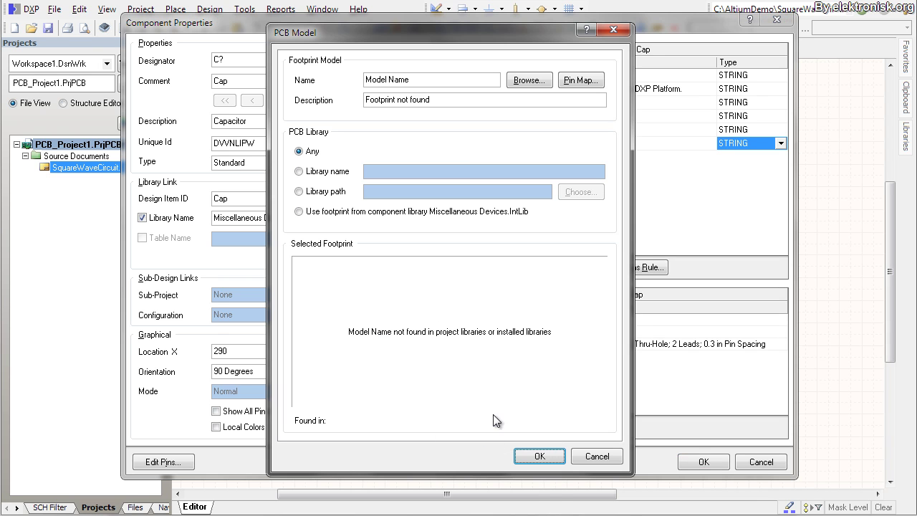
click(526, 80)
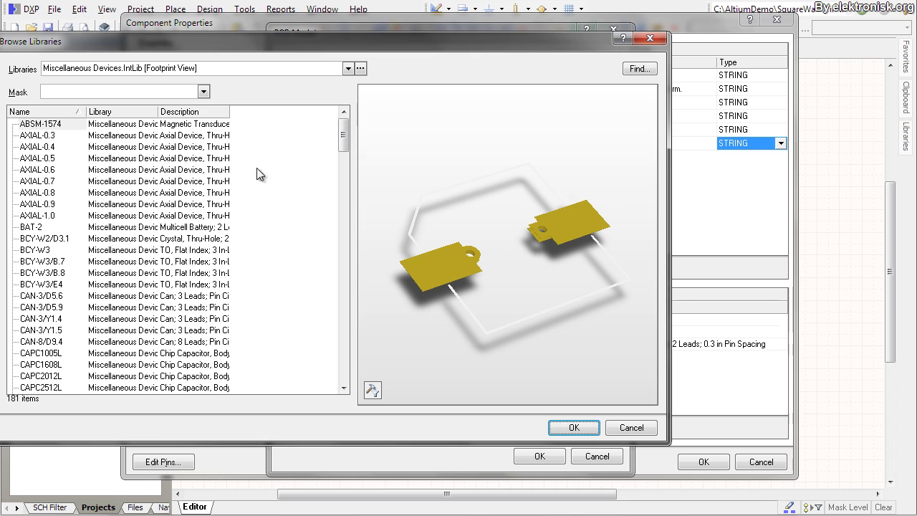
drag(349, 136, 334, 168)
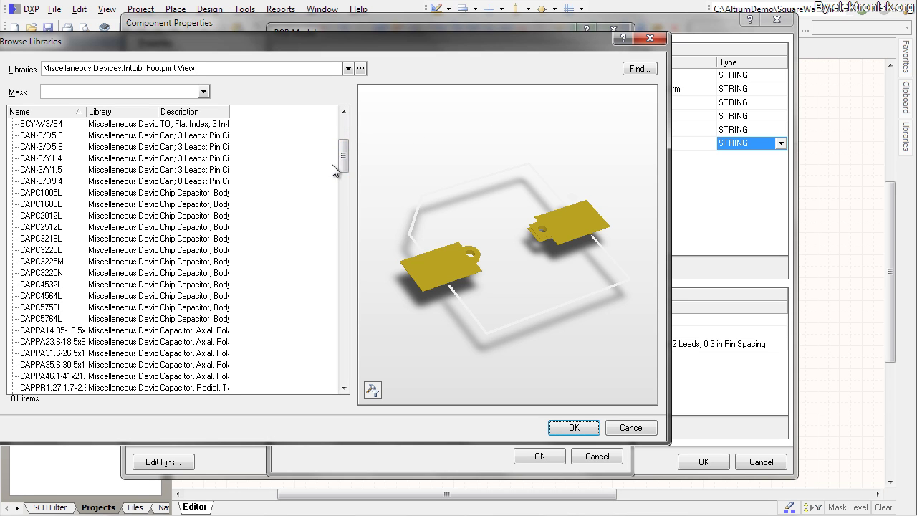
click(35, 204)
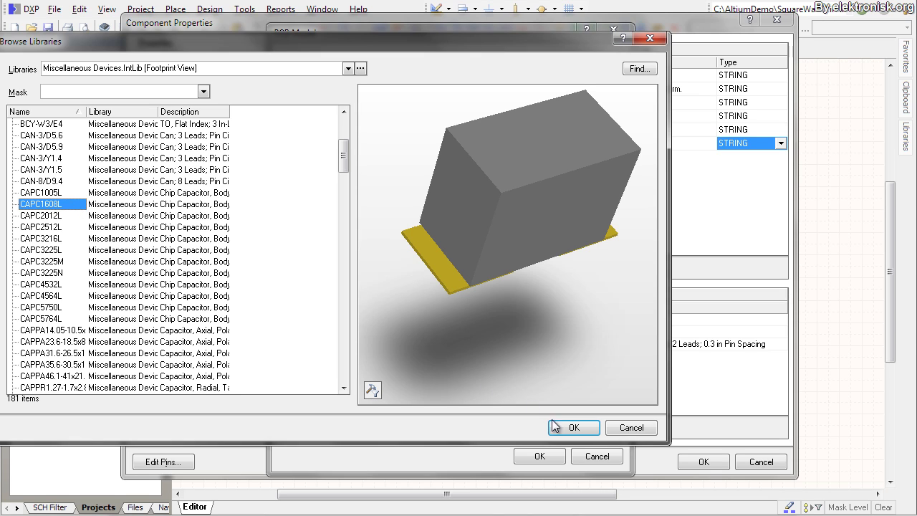
click(583, 433)
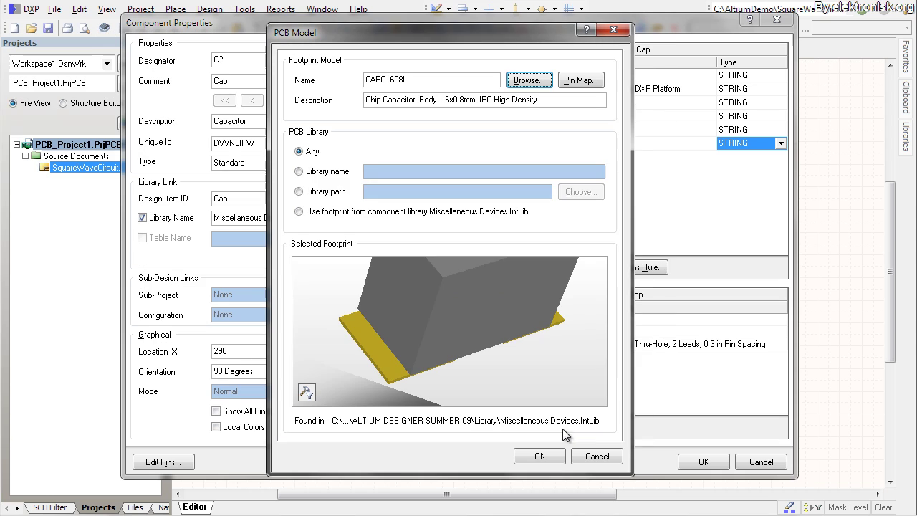
click(541, 459)
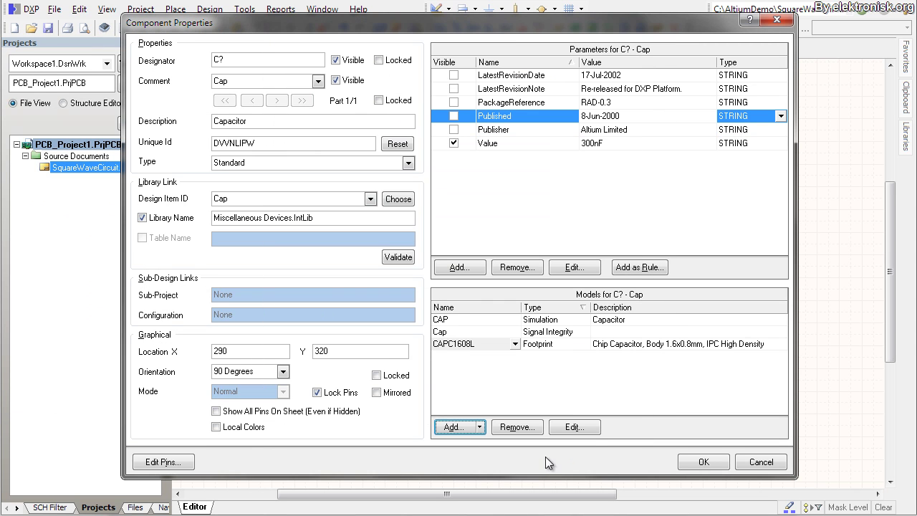
click(704, 462)
Drop the 300nF capacitor below the left resistor line, just above GND, with the reference 0.01uF capacitor in view
right_drag(438, 297, 326, 316)
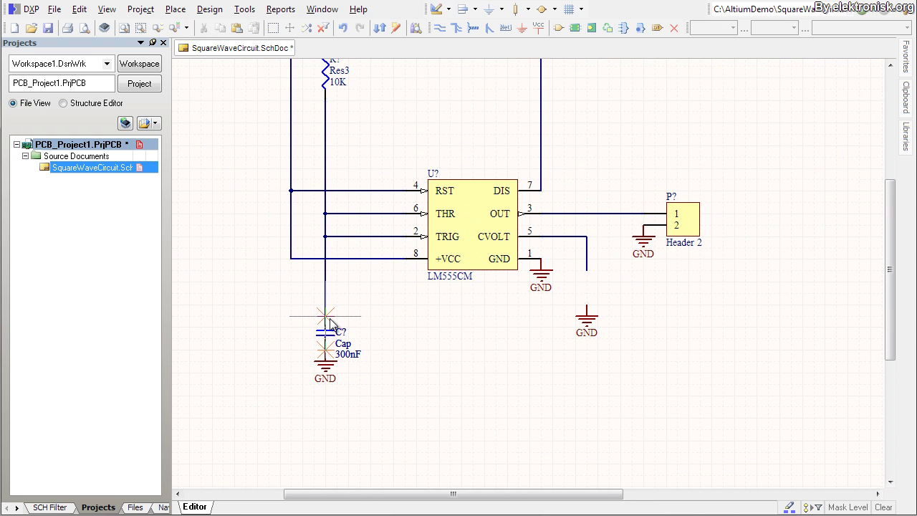
click(327, 316)
right_drag(474, 402, 289, 423)
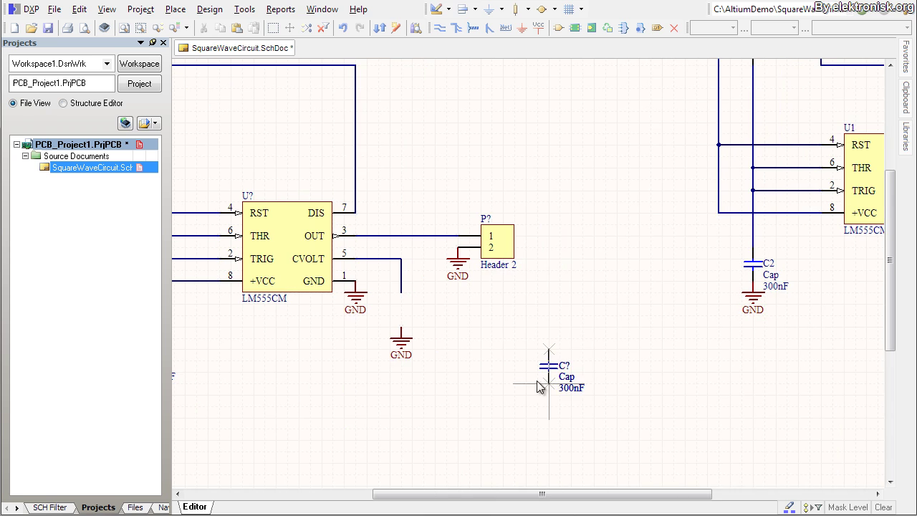
right_drag(541, 387, 324, 385)
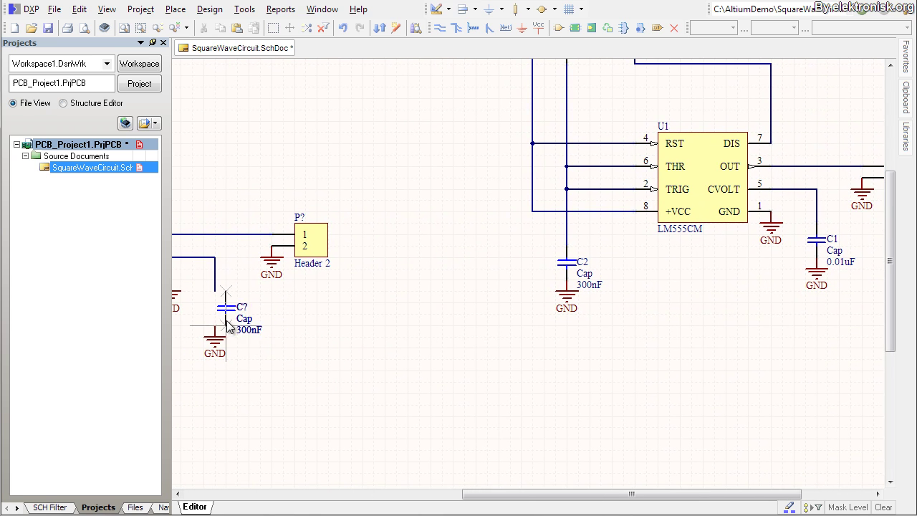
Change the floating capacitor's Value parameter from 300nF to 0.01uF, keeping the CAPC1608L footprint
right_click(218, 329)
key(Tab)
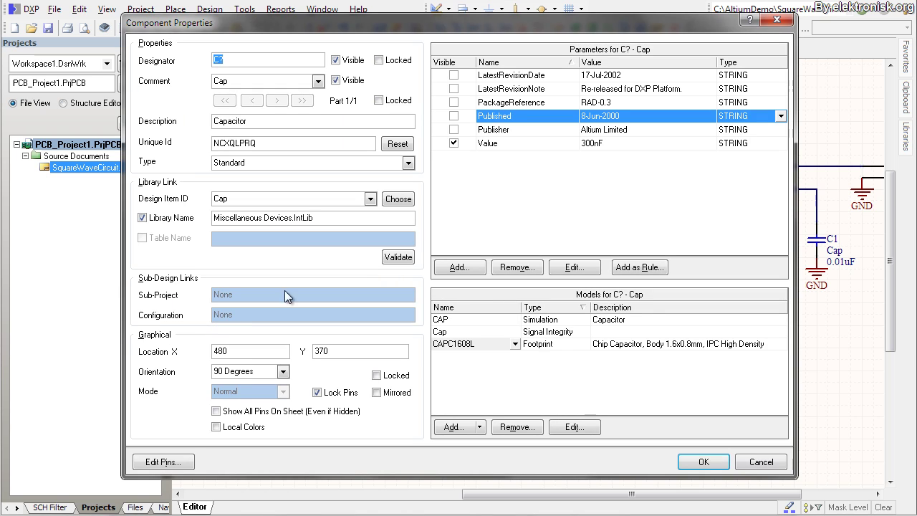
click(613, 142)
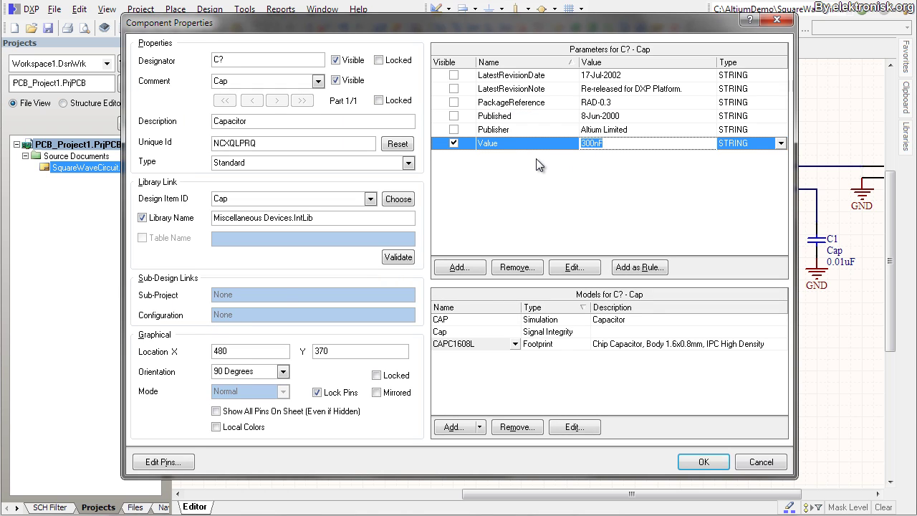
text(0.01uF)
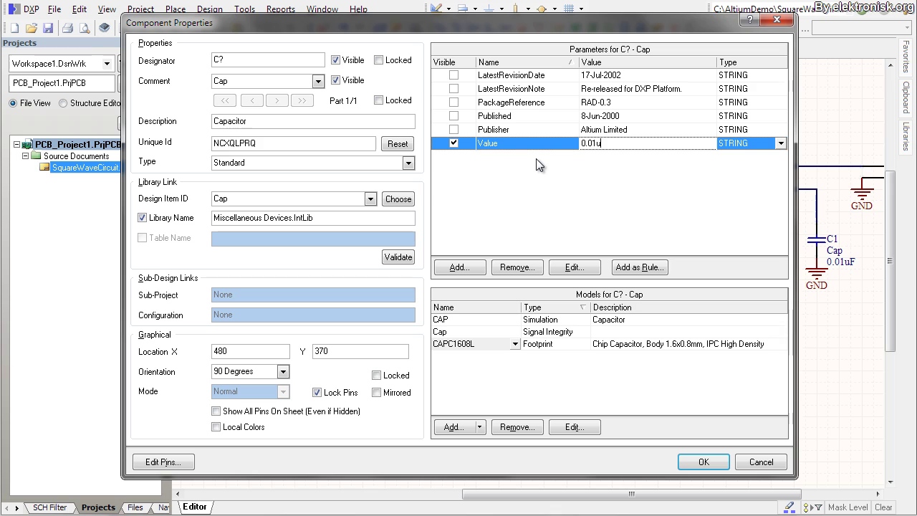
click(466, 344)
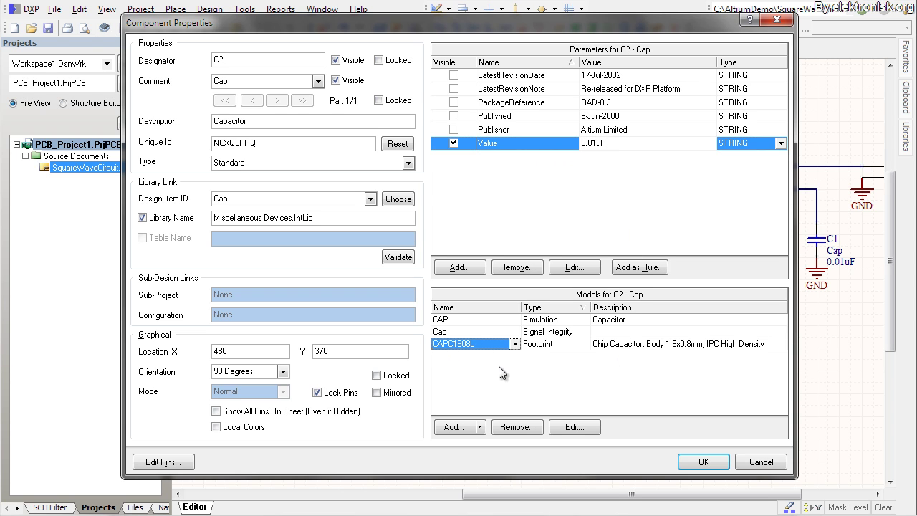
click(703, 463)
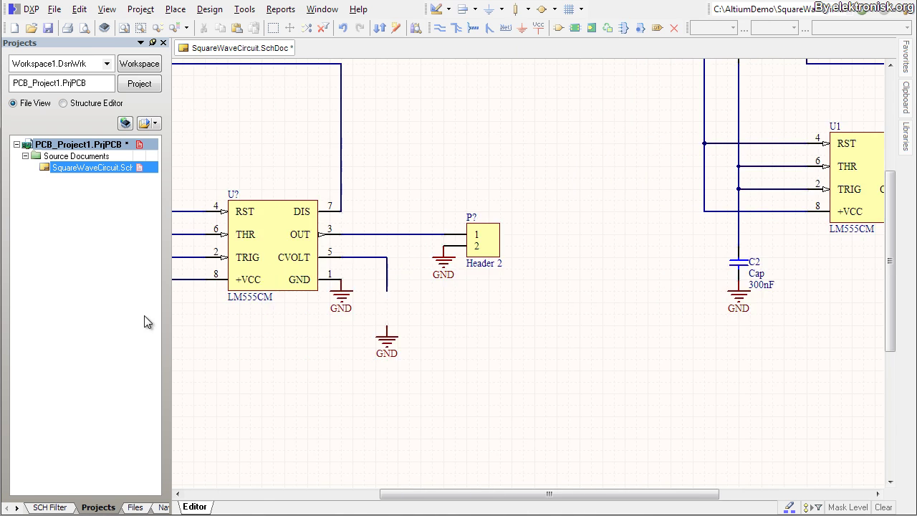
Place the 0.01uF capacitor between the CVOLT pin and ground, then stop placing parts
click(594, 337)
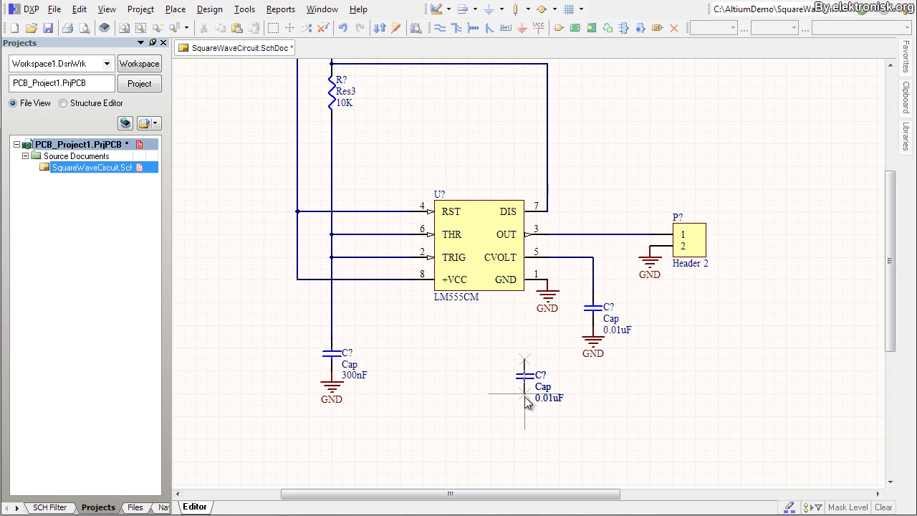
key(Escape)
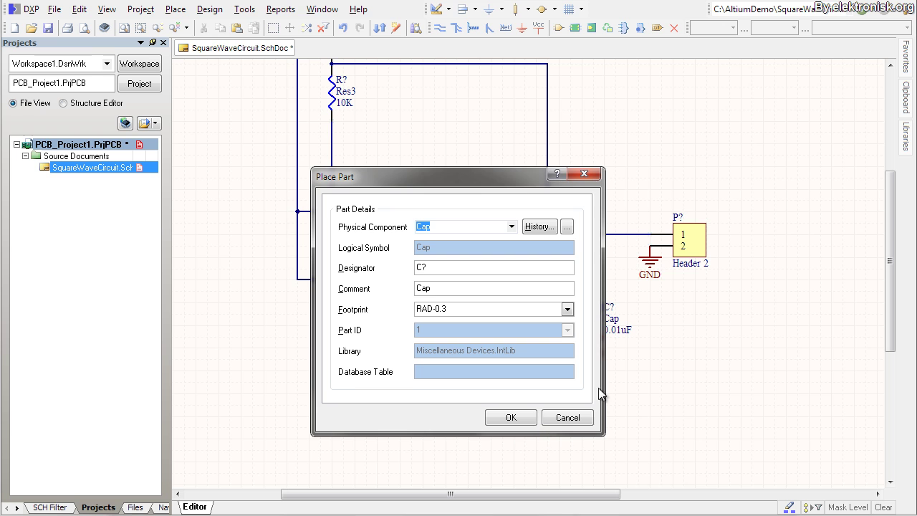
click(568, 417)
ctrl+scroll(481, 420, down, 5)
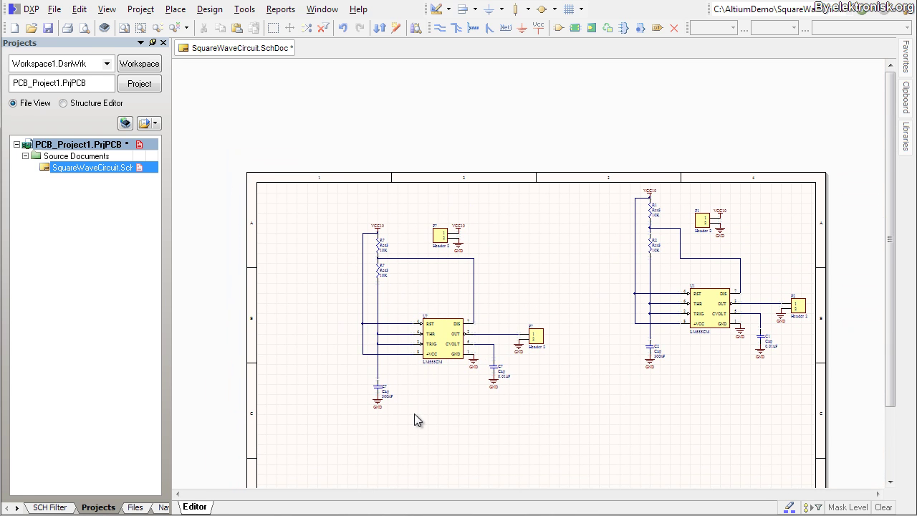
ctrl+scroll(378, 330, up, 3)
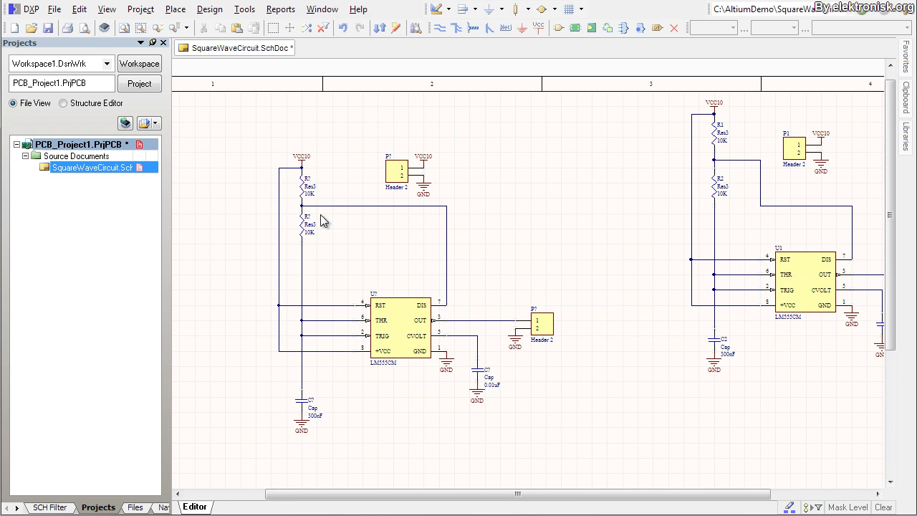
Box-select and delete the entire right-hand reference 555 circuit
right_drag(574, 314, 420, 322)
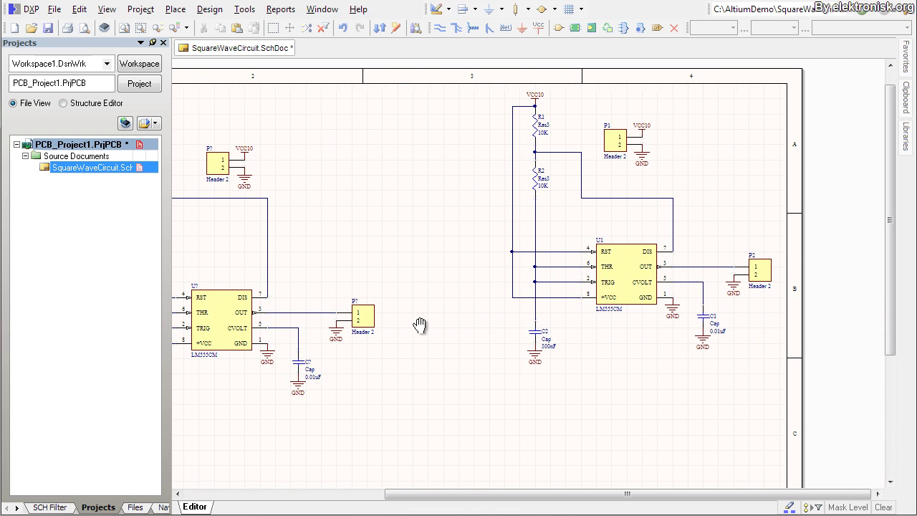
drag(485, 393, 836, 60)
key(Delete)
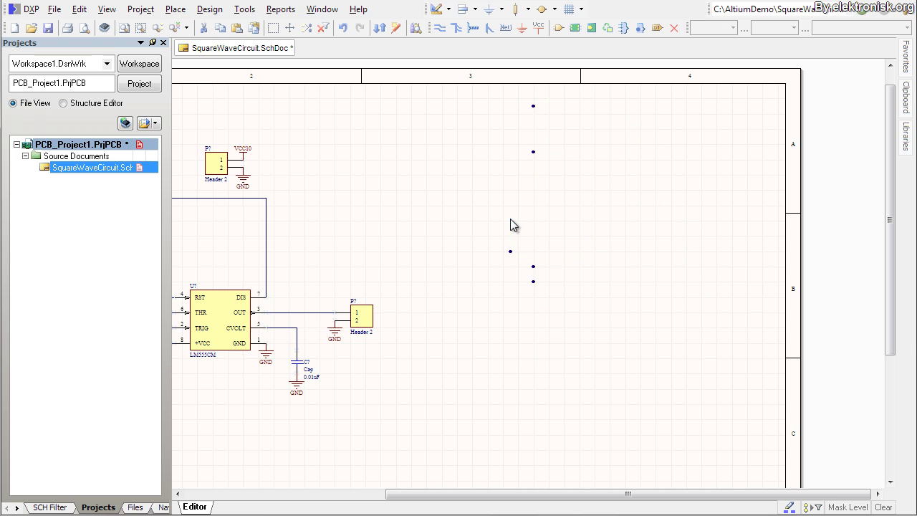
right_drag(417, 232, 673, 207)
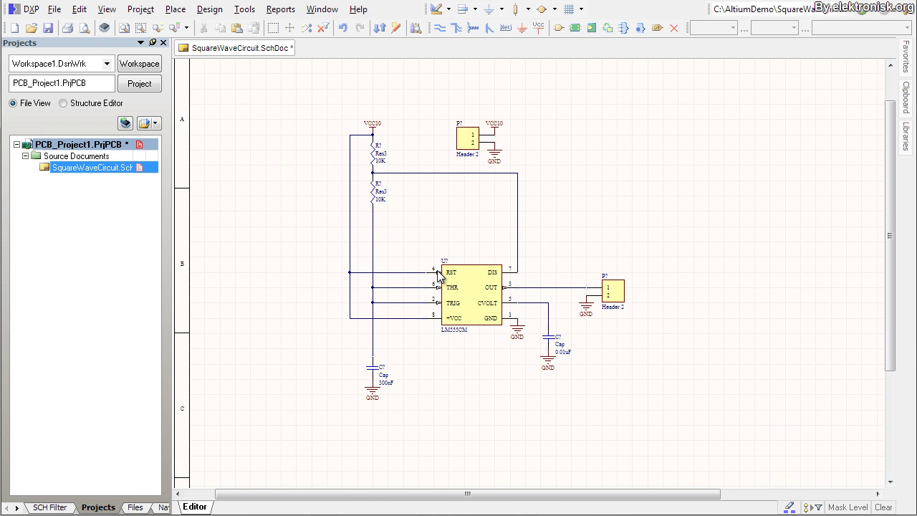
ctrl+scroll(438, 276, up, 5)
ctrl+scroll(301, 200, down, 3)
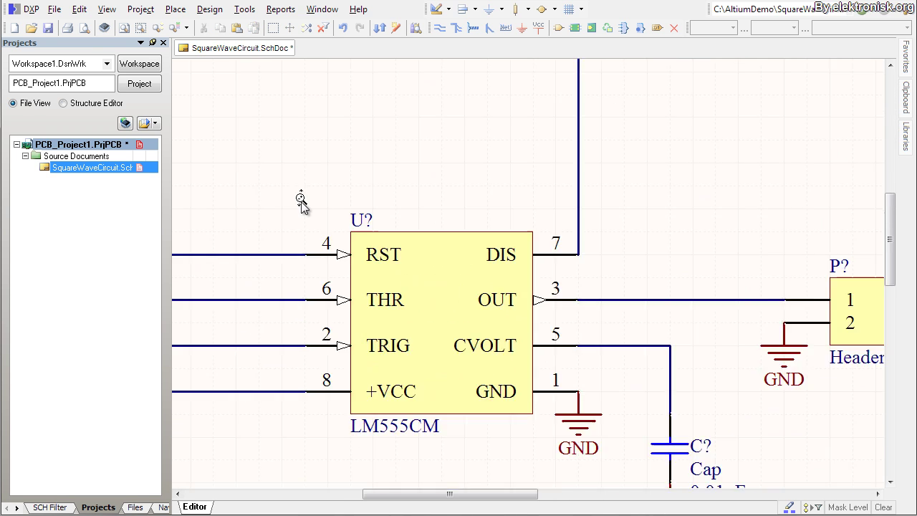
ctrl+scroll(301, 201, down, 5)
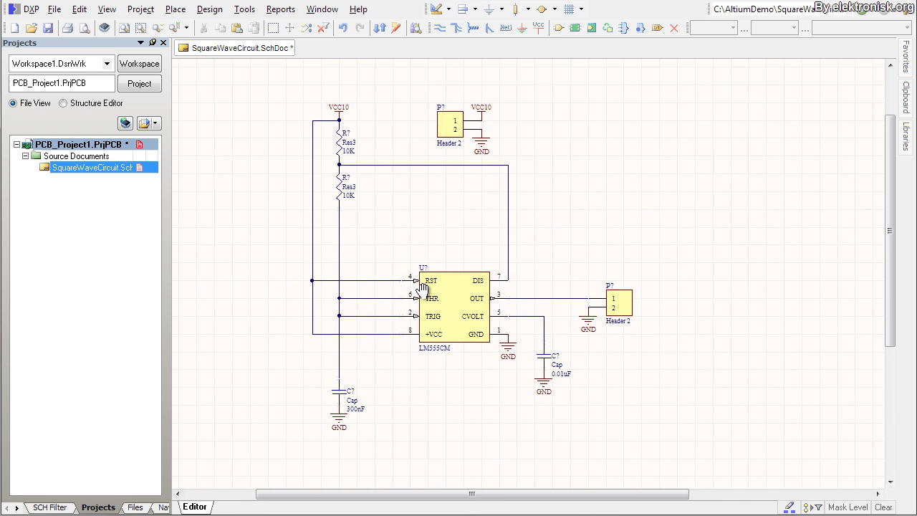
Annotate the schematic quietly, accepting the seven designator changes, and save the sheet
click(281, 9)
mouse_move(244, 8)
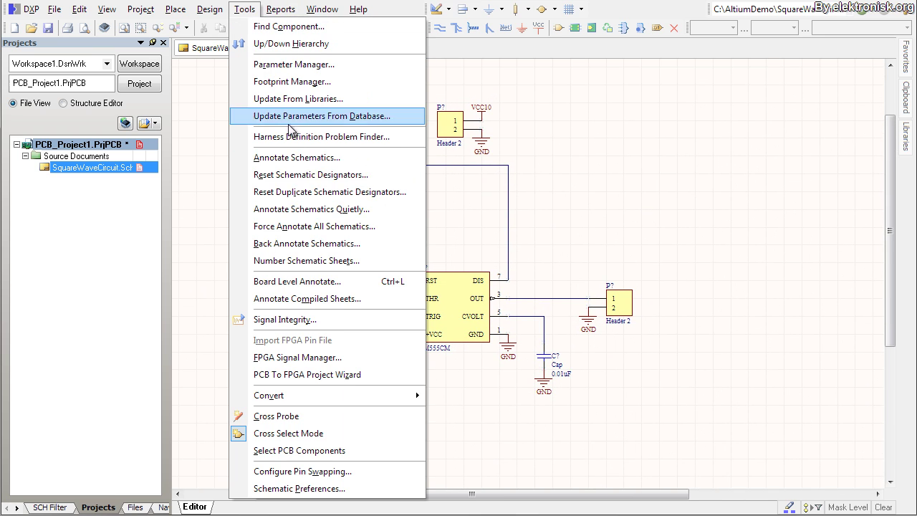
click(312, 209)
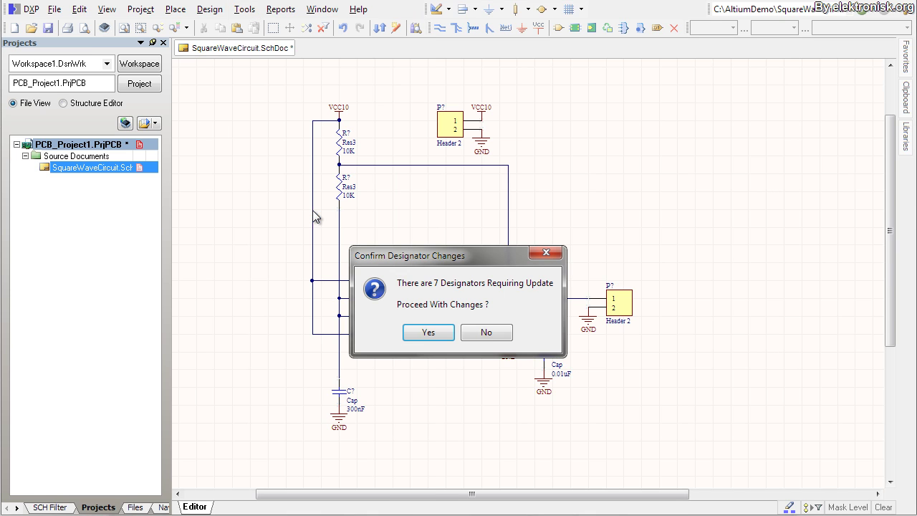
click(427, 334)
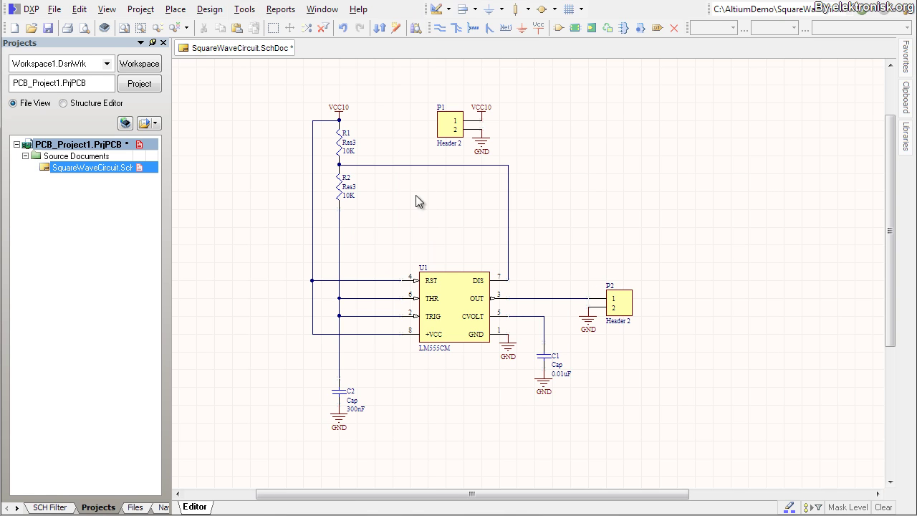
click(48, 29)
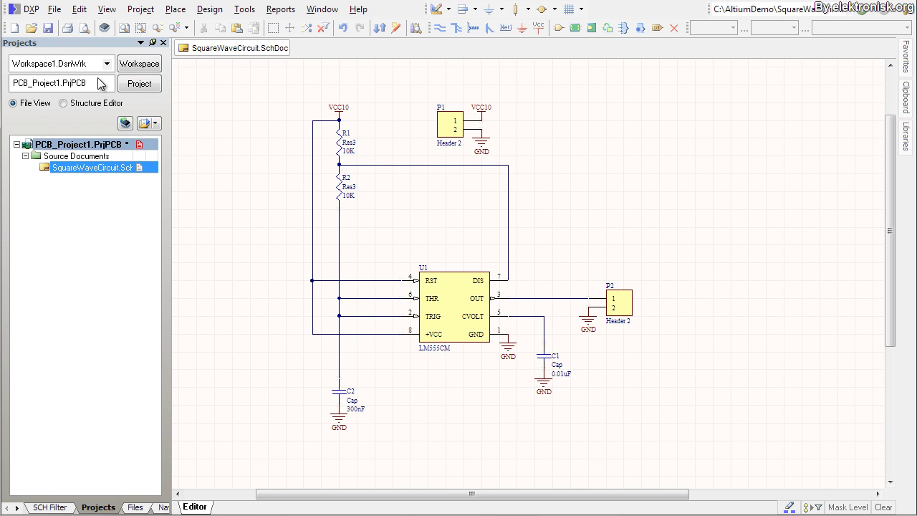